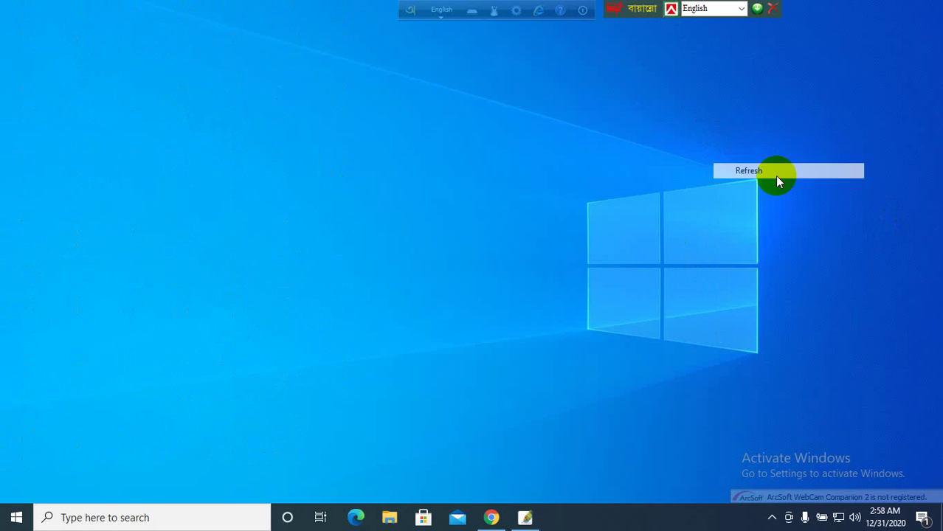
- Refresh the desktop several times from its right-click menu
{"action": "right_click", "coordinate": [710, 133]}
{"action": "left_click", "coordinate": [751, 176]}
{"action": "right_click", "coordinate": [676, 125]}
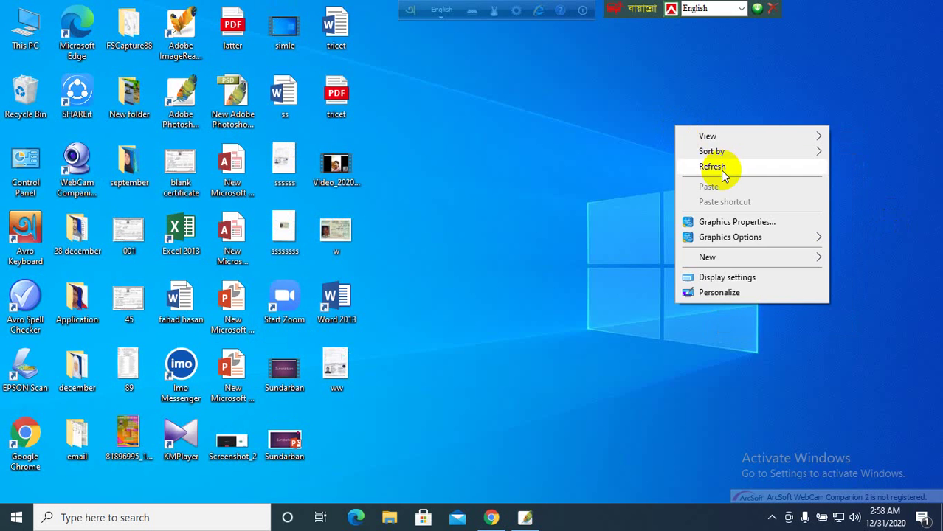
{"action": "left_click", "coordinate": [726, 165]}
{"action": "right_click", "coordinate": [670, 148]}
{"action": "left_click", "coordinate": [720, 189]}
{"action": "right_click", "coordinate": [638, 140]}
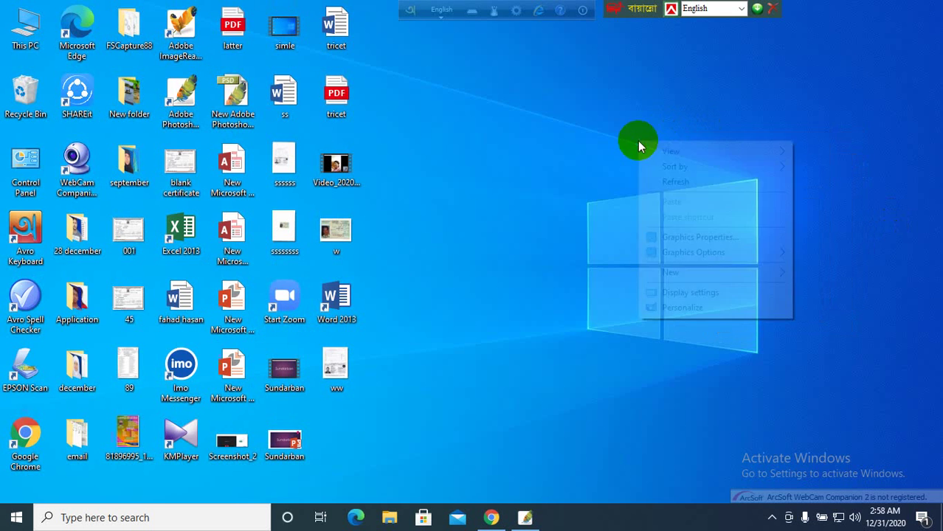
{"action": "left_click", "coordinate": [672, 181]}
{"action": "right_click", "coordinate": [614, 143]}
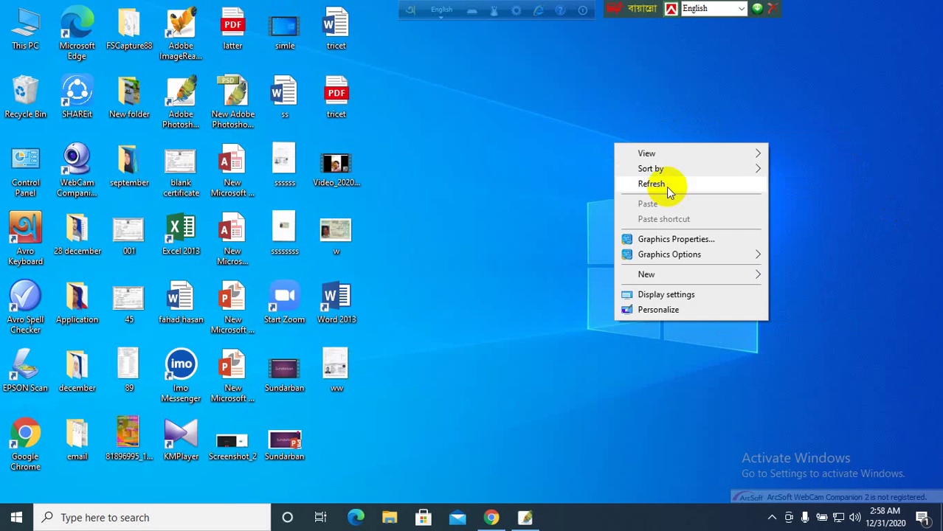
{"action": "left_click", "coordinate": [666, 185]}
{"action": "right_click", "coordinate": [600, 142]}
{"action": "left_click", "coordinate": [644, 184]}
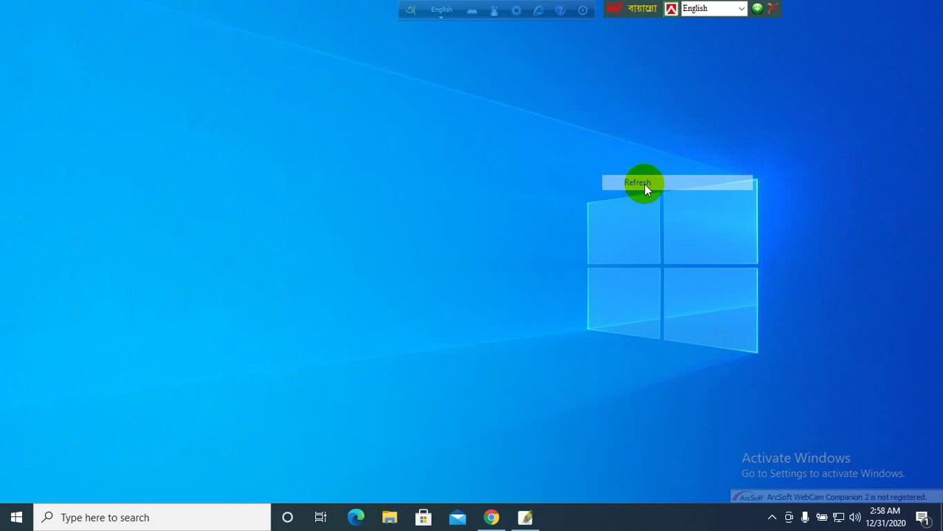
- Search Google in Chrome for 'sainik recruitment' and open the Bangladesh Army Recruitment Portal result
{"action": "left_click", "coordinate": [491, 517]}
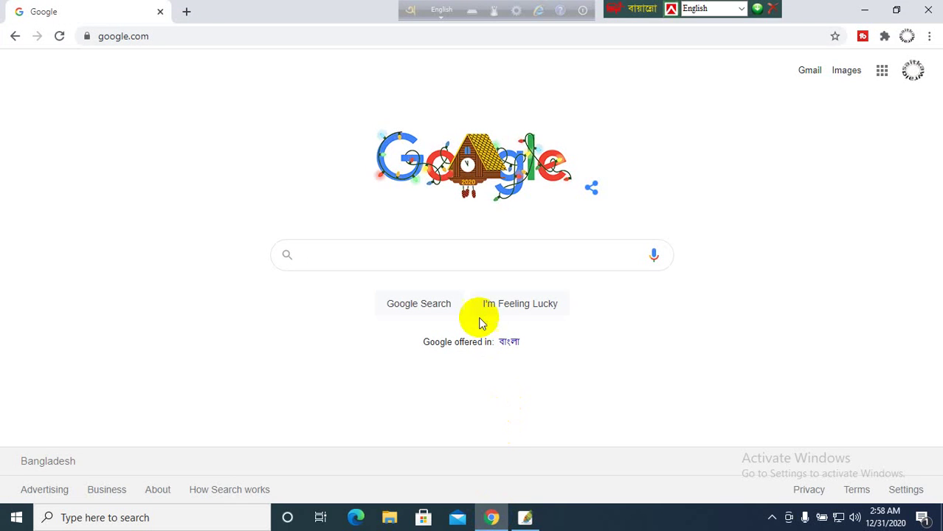
{"action": "left_click", "coordinate": [418, 258]}
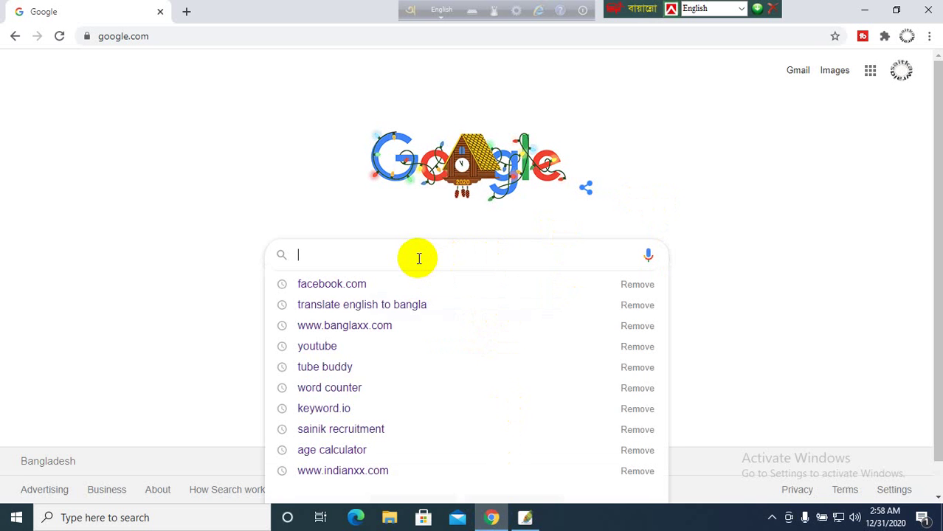
{"action": "type", "text": "saini"}
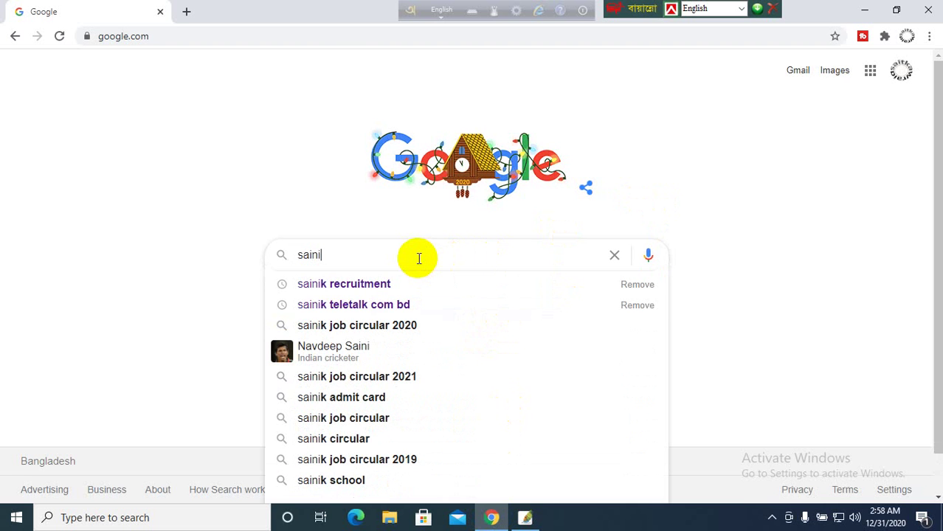
{"action": "left_click", "coordinate": [371, 283]}
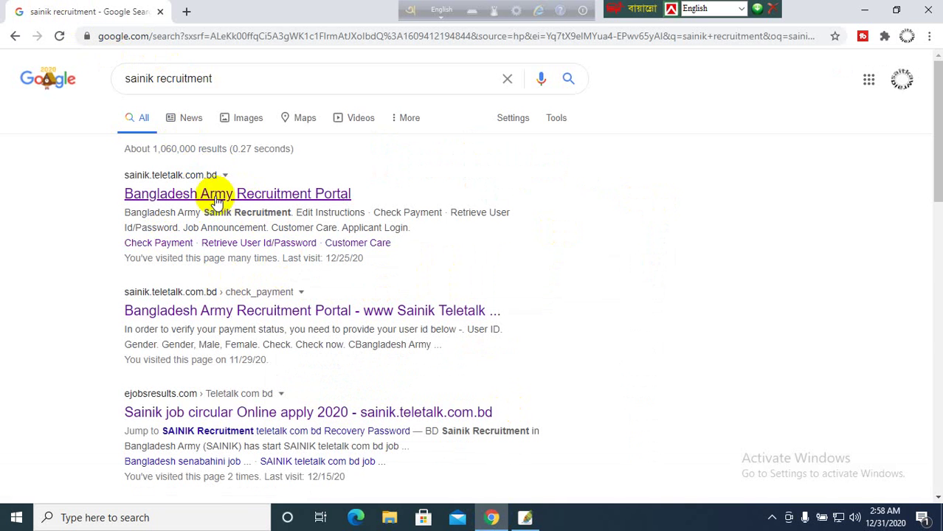
{"action": "left_click", "coordinate": [274, 194]}
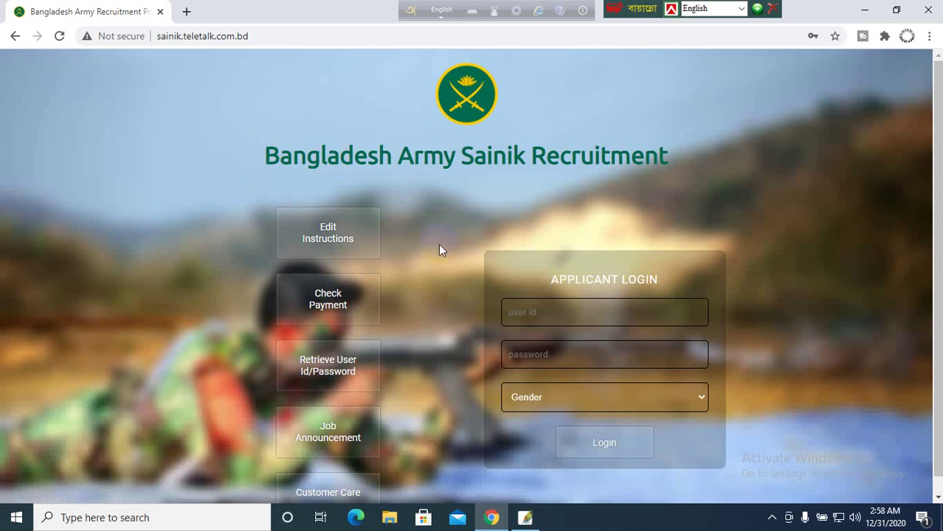
- Log in with the applicant's user ID and password, with Male selected as gender
{"action": "left_click", "coordinate": [555, 313]}
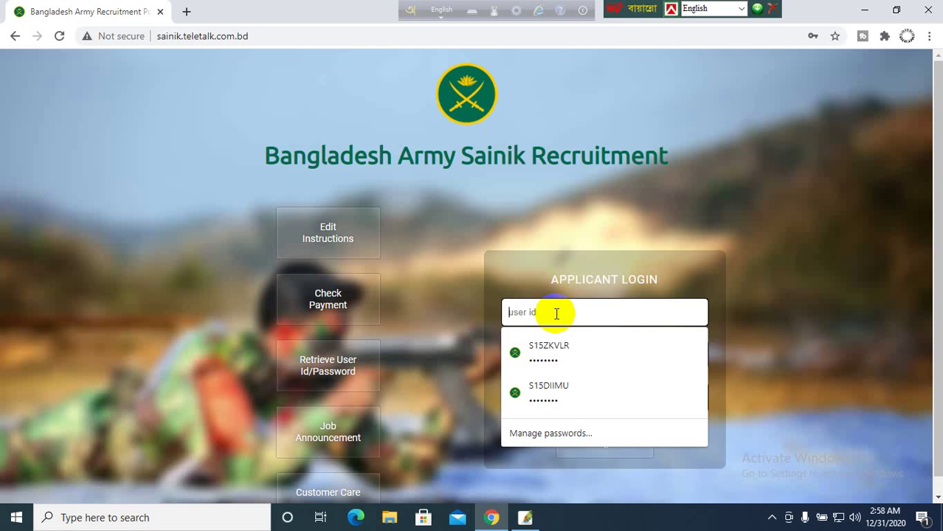
{"action": "left_click", "coordinate": [796, 312]}
{"action": "left_click", "coordinate": [581, 308]}
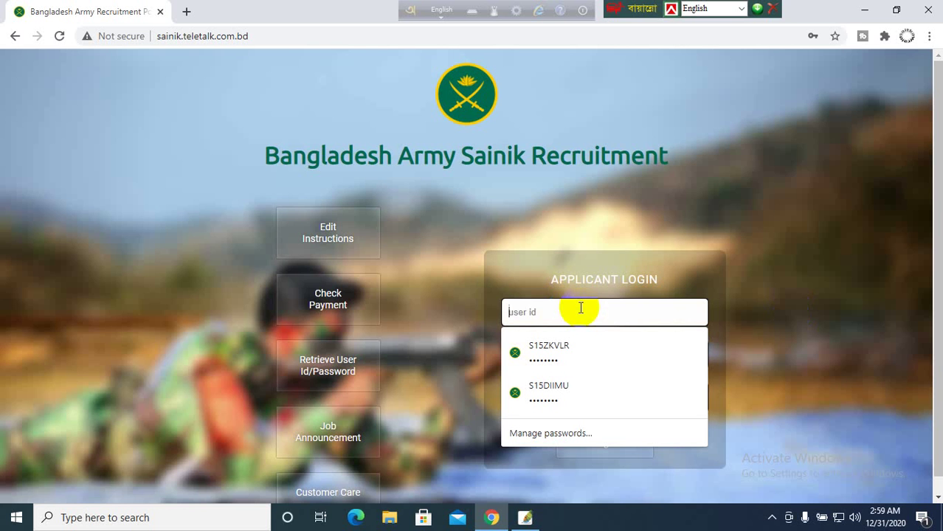
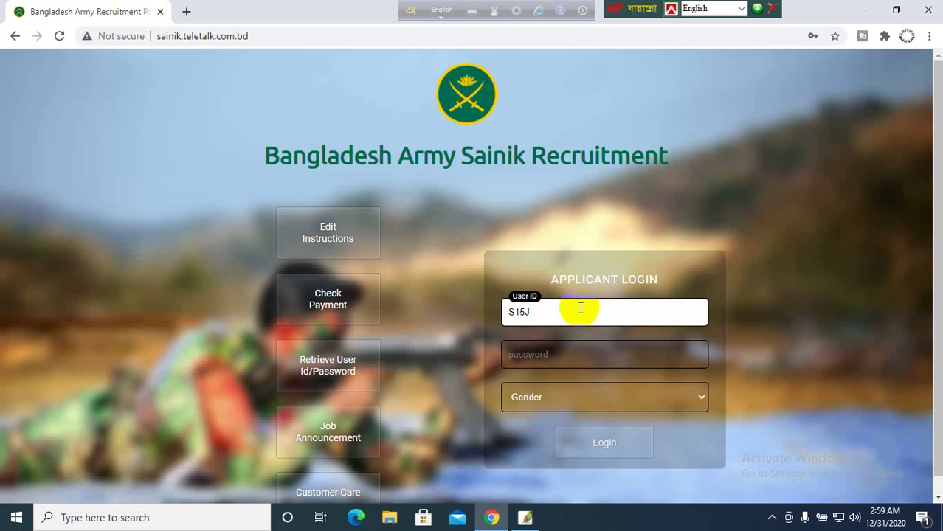
{"action": "left_click", "coordinate": [874, 307]}
{"action": "left_click", "coordinate": [623, 349]}
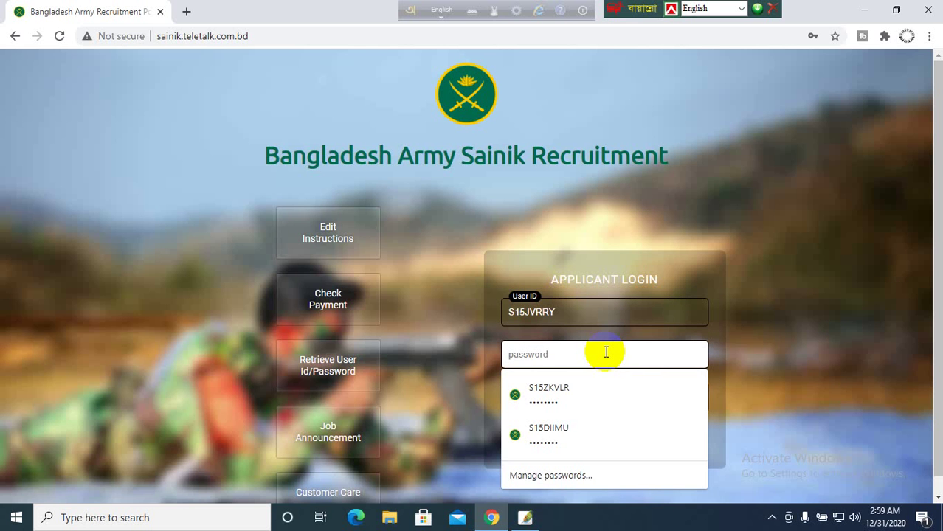
{"action": "type", "text": "••"}
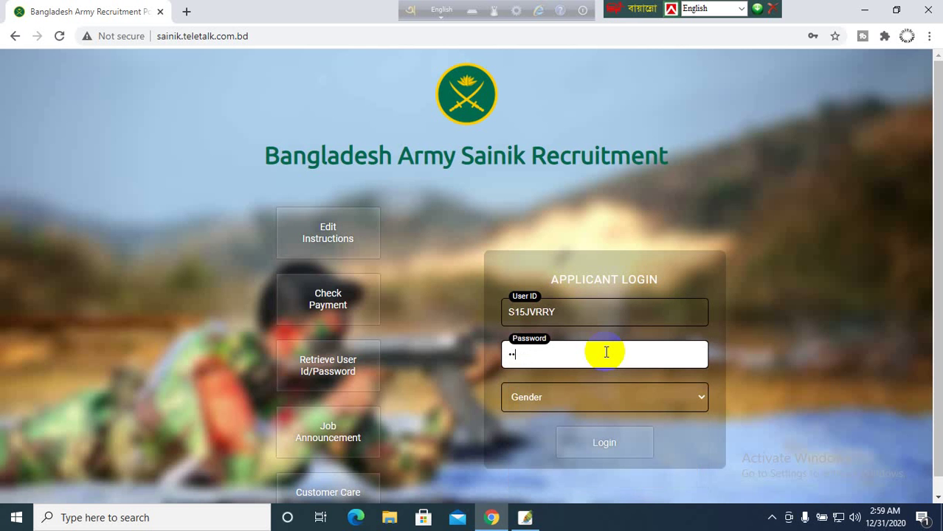
{"action": "type", "text": "••••••"}
{"action": "left_click", "coordinate": [605, 389]}
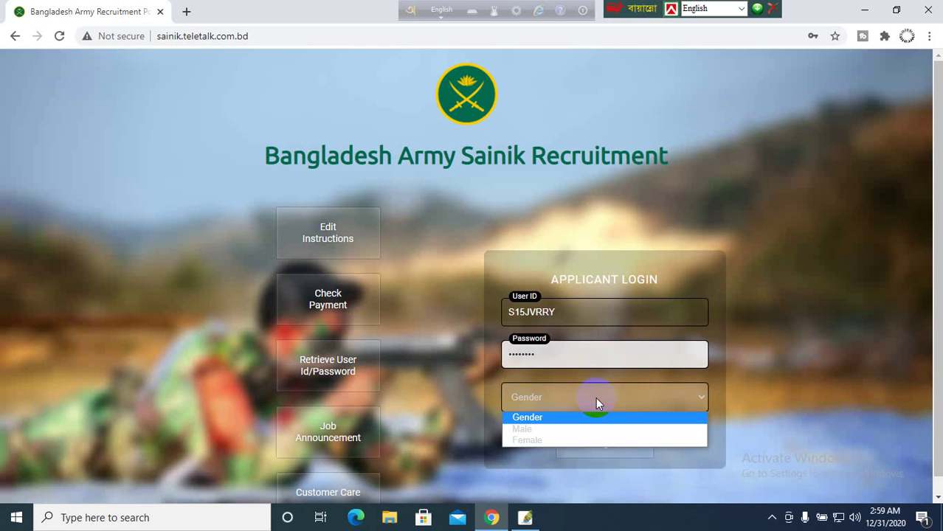
{"action": "left_click", "coordinate": [527, 431]}
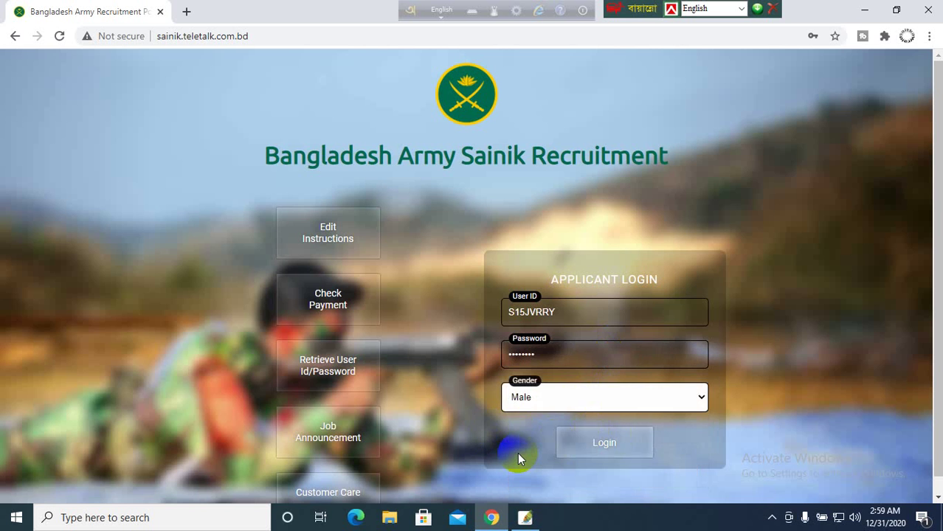
{"action": "left_click", "coordinate": [626, 443]}
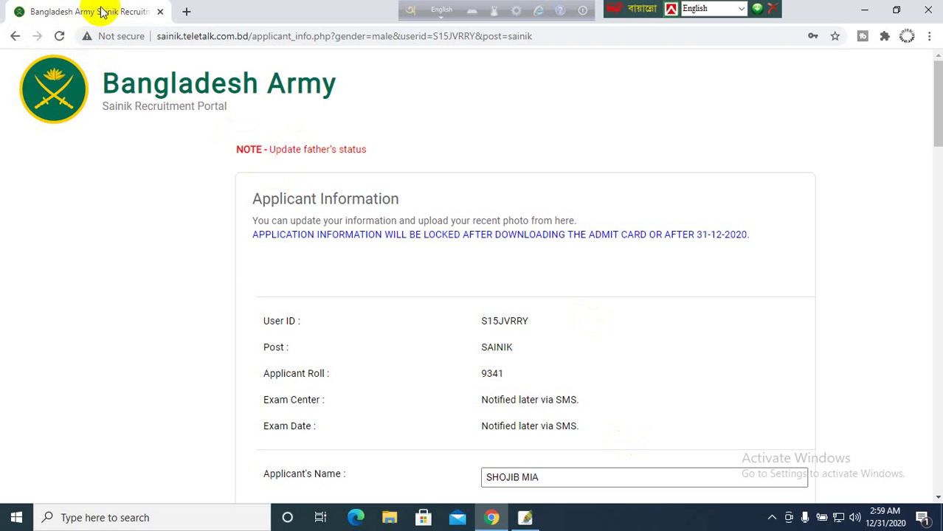
- Scroll through the Applicant Information form and put the cursor in Birth Certificate No
{"action": "scroll", "coordinate": [595, 357], "scroll_direction": "down", "scroll_amount": 2}
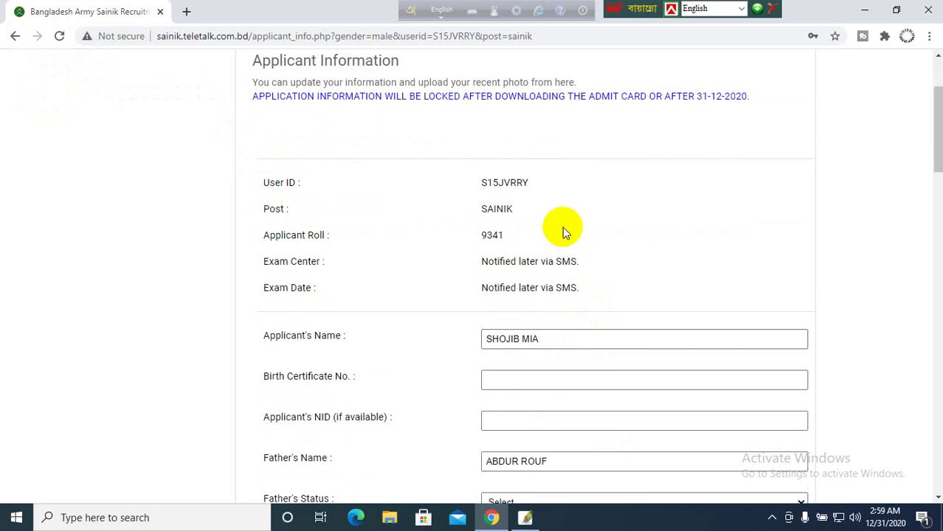
{"action": "scroll", "coordinate": [563, 227], "scroll_direction": "down", "scroll_amount": 12}
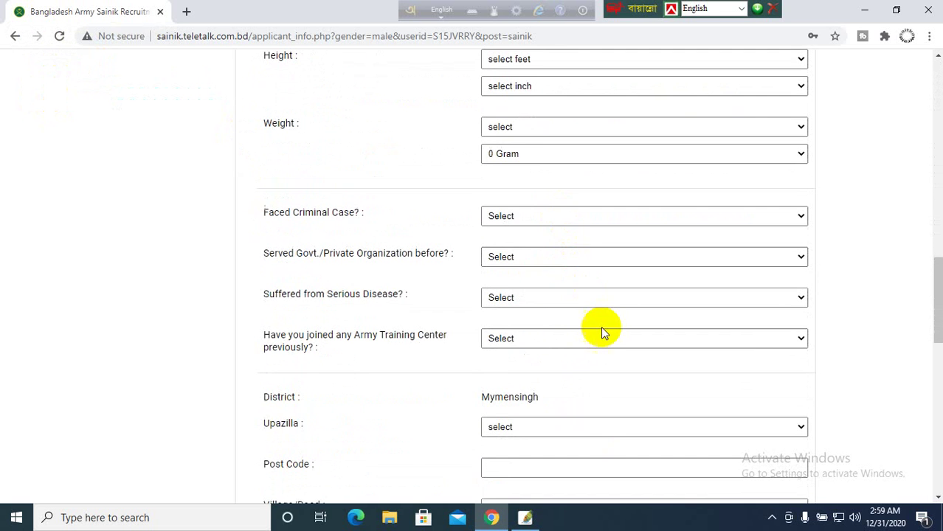
{"action": "scroll", "coordinate": [601, 329], "scroll_direction": "down", "scroll_amount": 5}
{"action": "scroll", "coordinate": [602, 328], "scroll_direction": "down", "scroll_amount": 4}
{"action": "scroll", "coordinate": [602, 328], "scroll_direction": "up", "scroll_amount": 13}
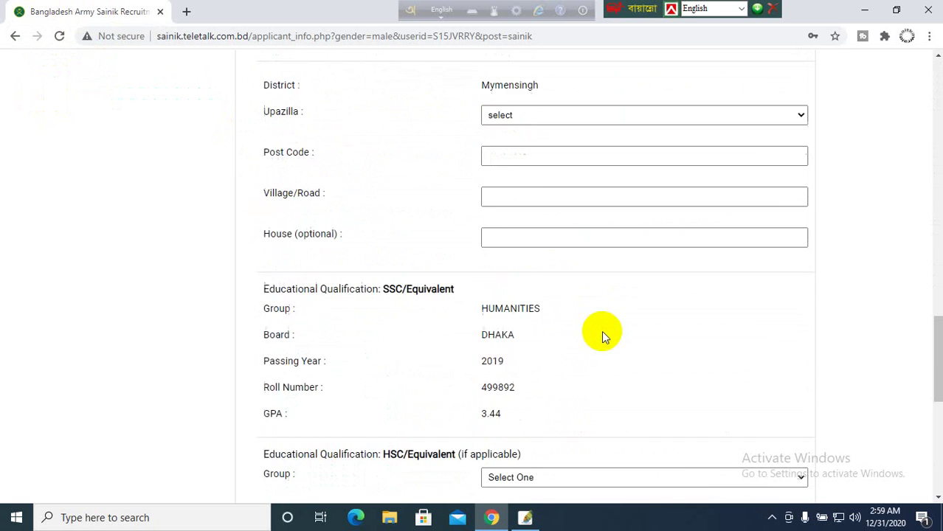
{"action": "scroll", "coordinate": [526, 257], "scroll_direction": "up", "scroll_amount": 8}
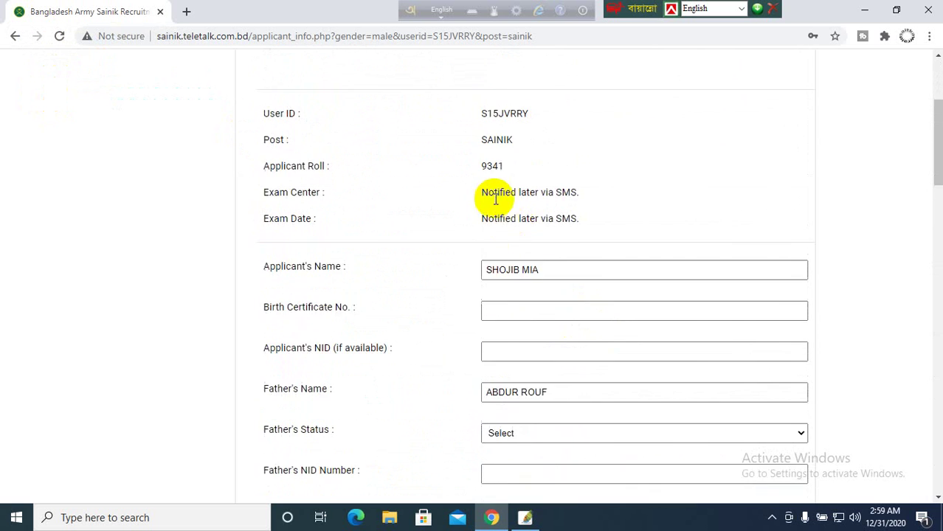
{"action": "scroll", "coordinate": [493, 260], "scroll_direction": "down", "scroll_amount": 2}
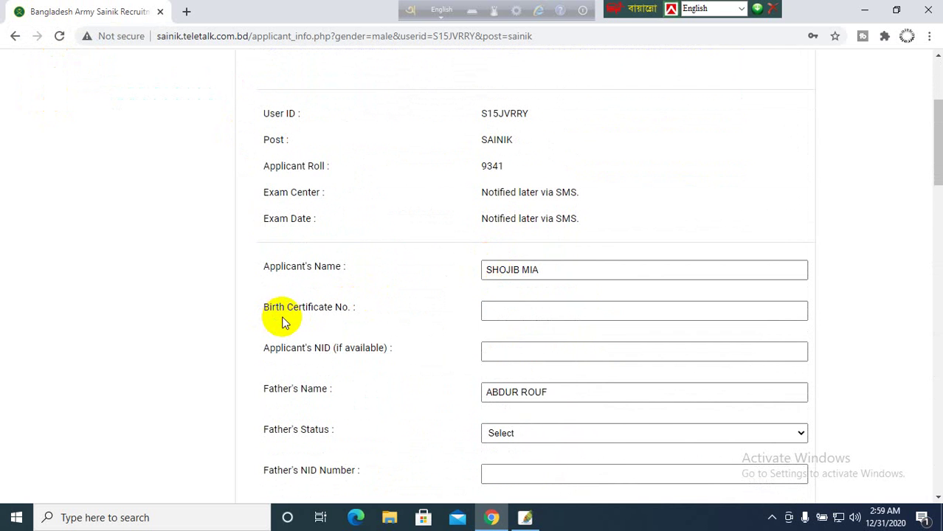
{"action": "left_click", "coordinate": [512, 310]}
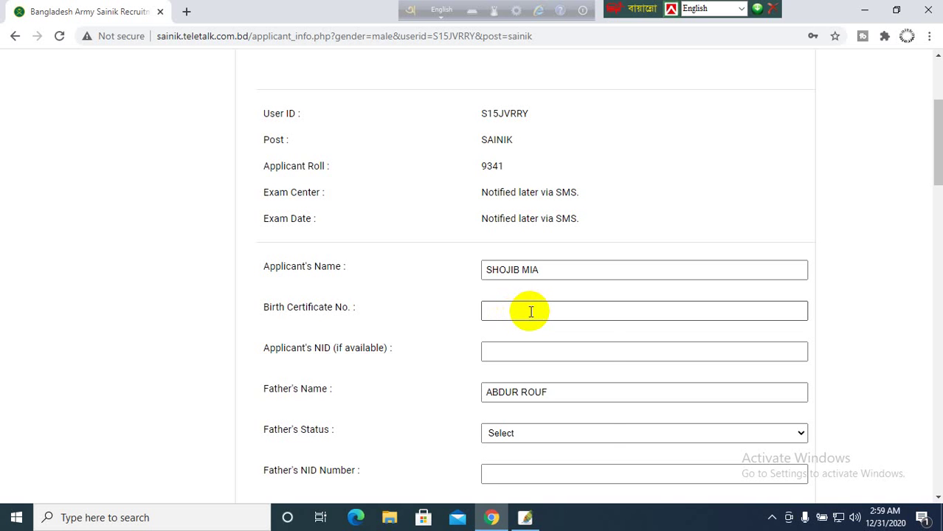
- Enter the birth certificate number and paste the same number into the Applicant's NID field
{"action": "left_click", "coordinate": [509, 312]}
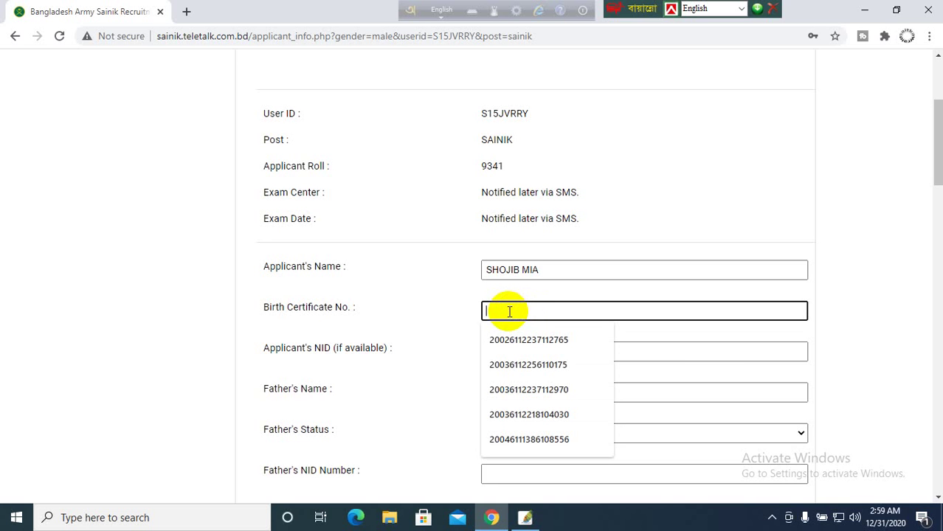
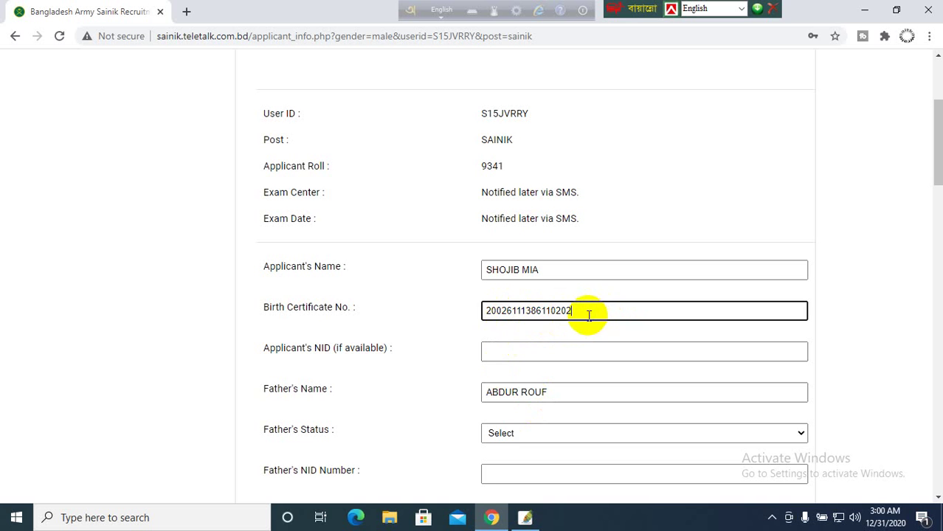
{"action": "left_click_drag", "start_coordinate": [590, 313], "coordinate": [452, 325]}
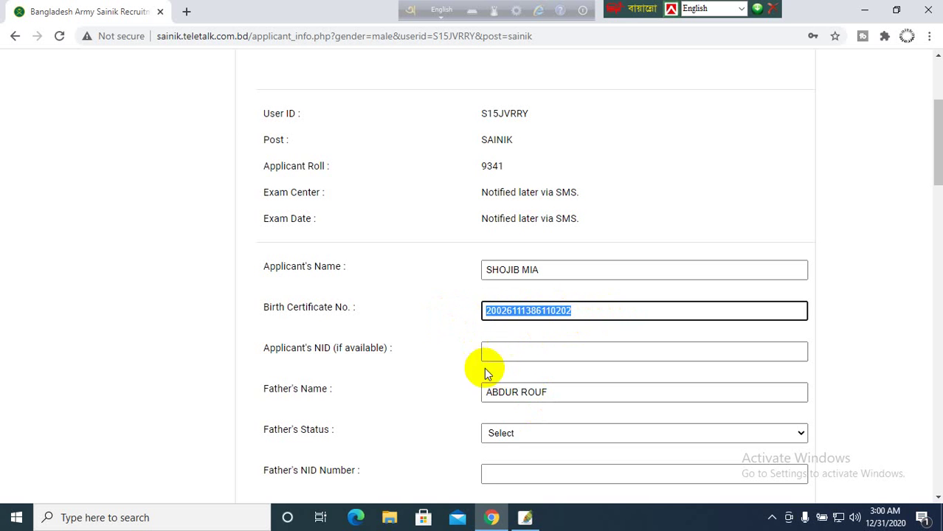
{"action": "left_click", "coordinate": [448, 322]}
{"action": "left_click", "coordinate": [606, 311]}
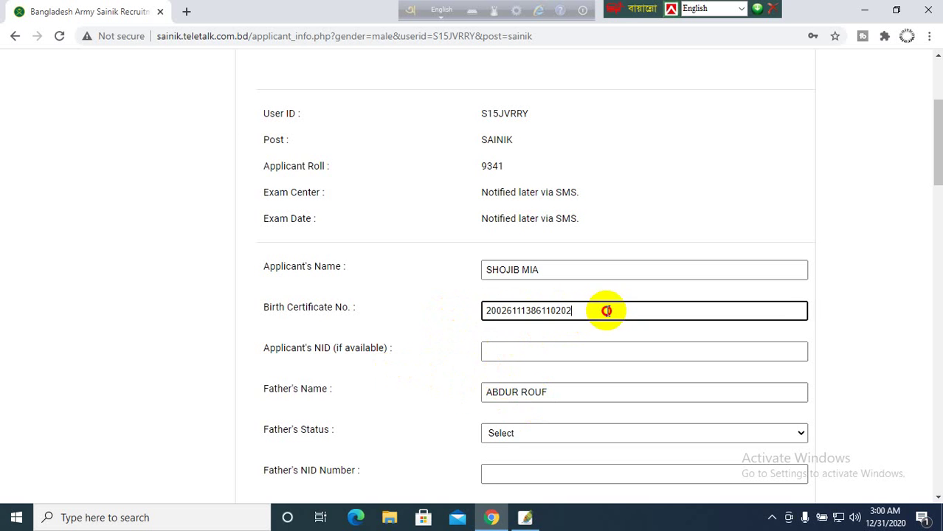
{"action": "left_click_drag", "start_coordinate": [606, 310], "coordinate": [351, 320]}
{"action": "key", "text": "ctrl+c"}
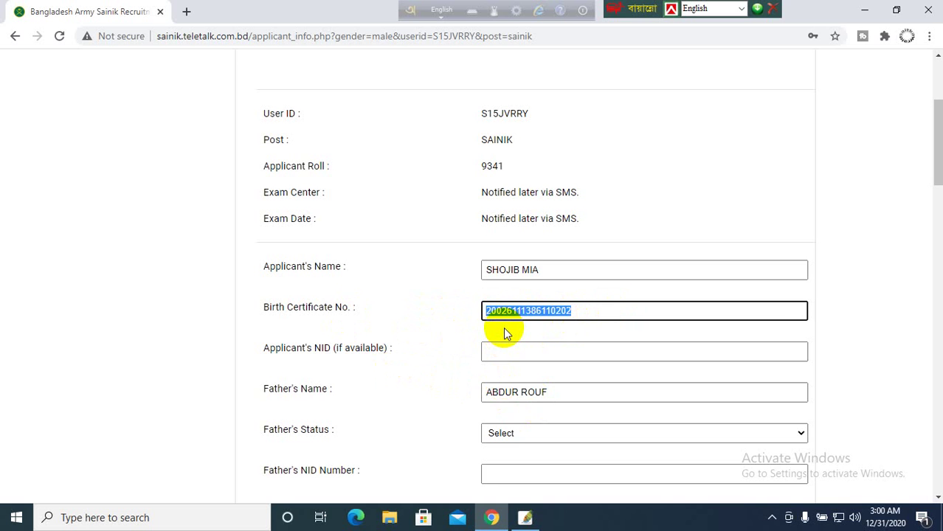
{"action": "left_click", "coordinate": [505, 352]}
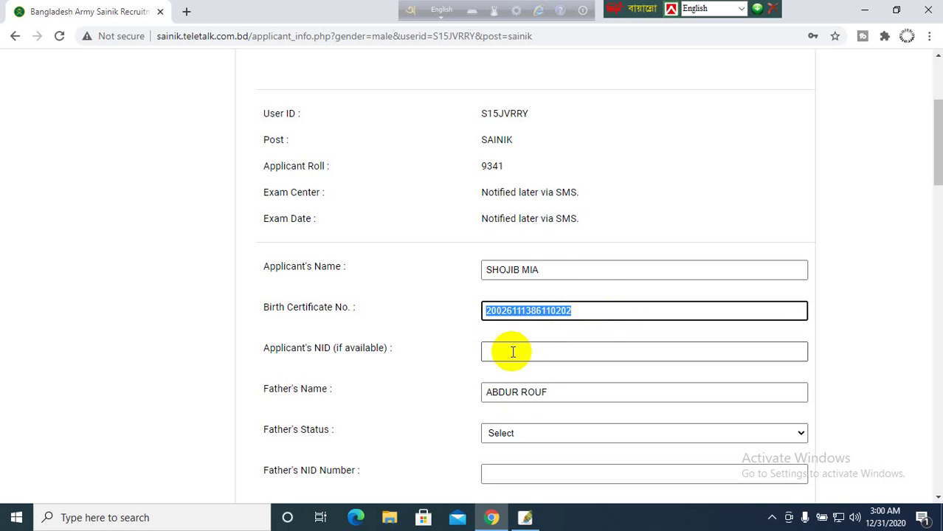
{"action": "left_click", "coordinate": [509, 352]}
{"action": "key", "text": "ctrl+v"}
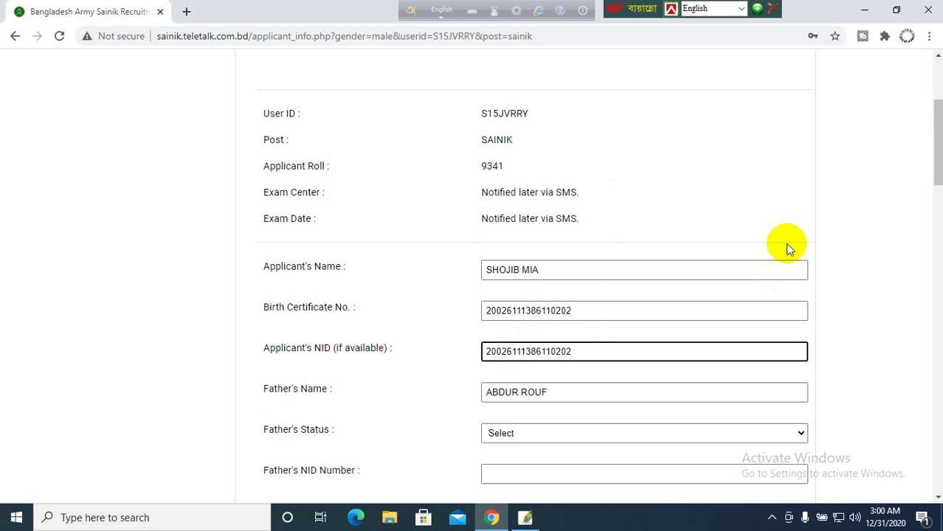
{"action": "scroll", "coordinate": [614, 355], "scroll_direction": "down", "scroll_amount": 2}
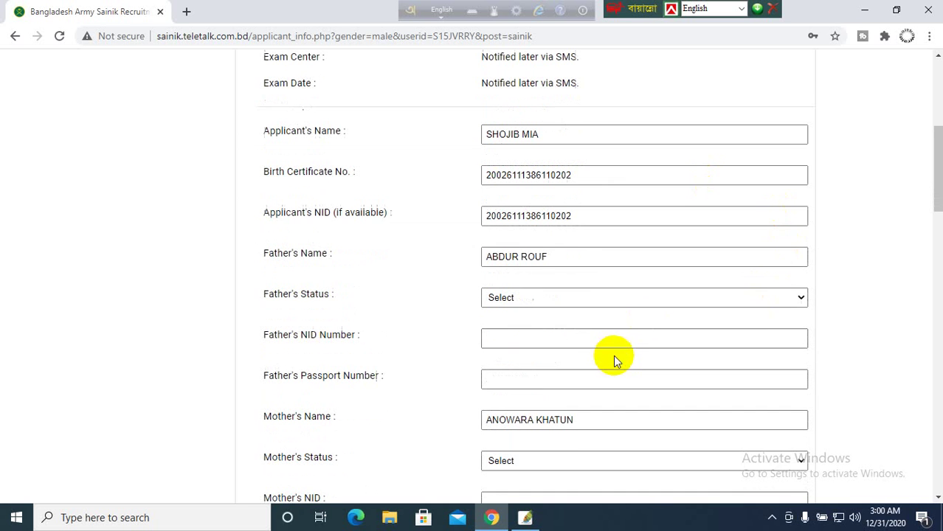
- Set Father's Status to Alive and type the father's NID number
{"action": "left_click", "coordinate": [516, 299]}
{"action": "left_click", "coordinate": [498, 324]}
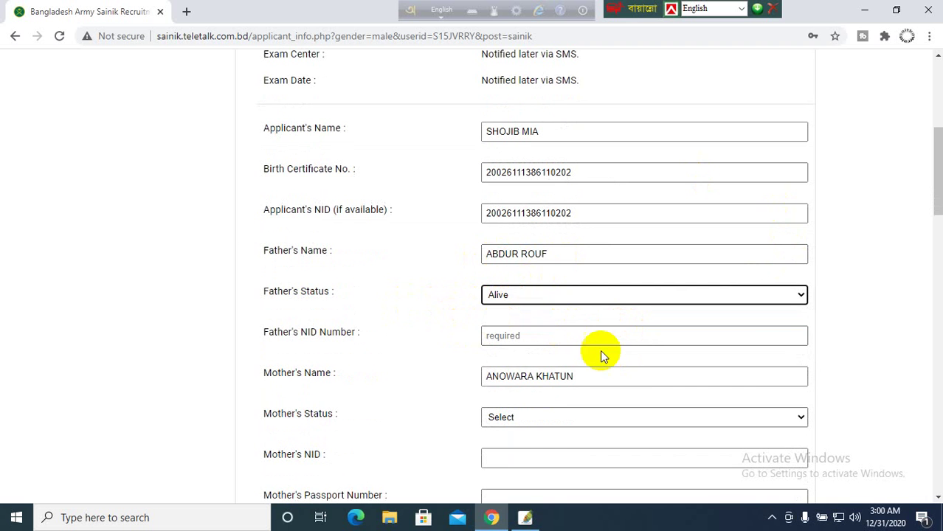
{"action": "left_click", "coordinate": [523, 297]}
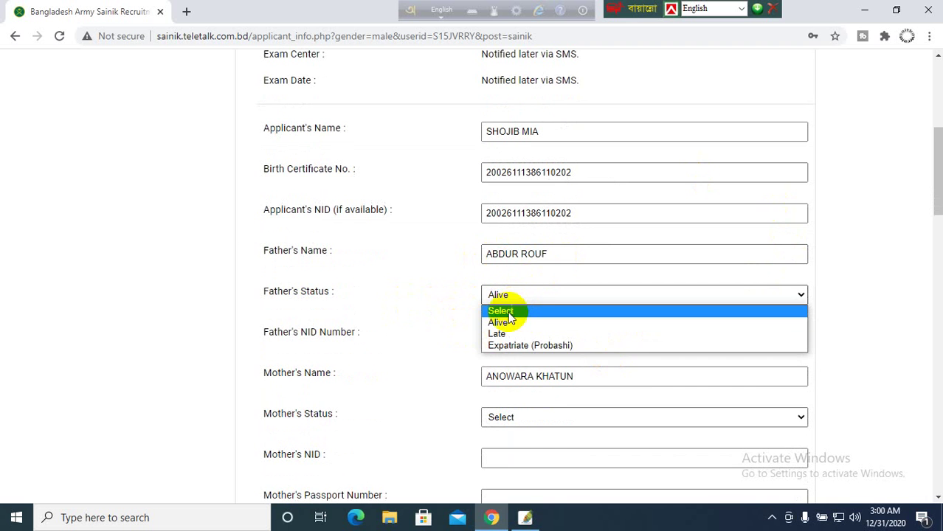
{"action": "left_click", "coordinate": [499, 323]}
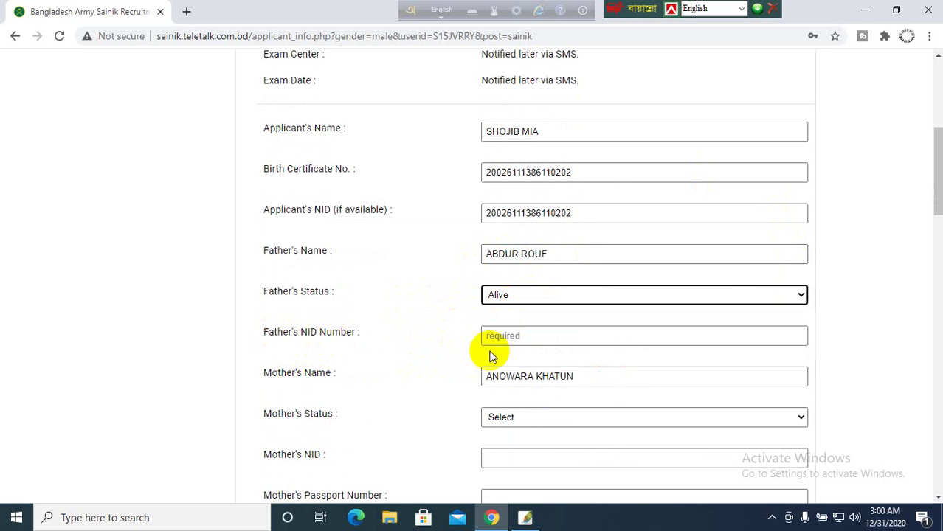
{"action": "left_click", "coordinate": [518, 336]}
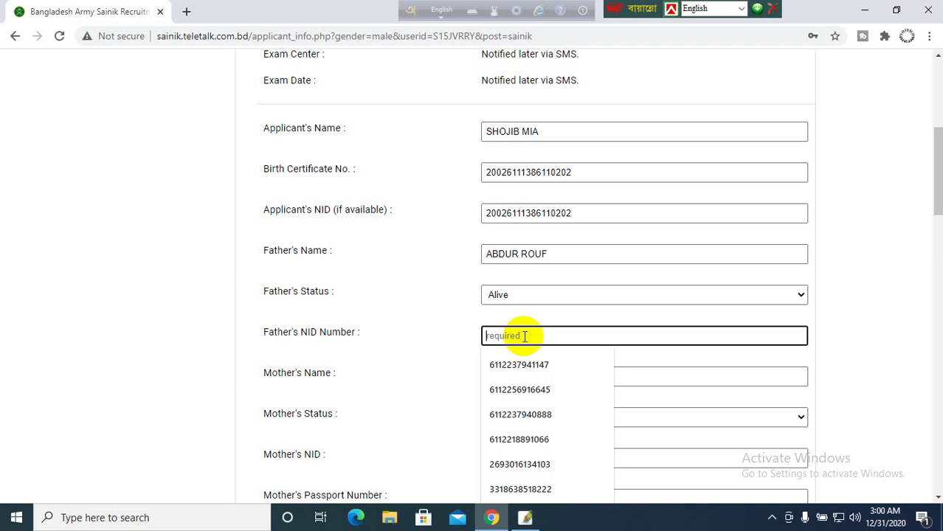
{"action": "left_click", "coordinate": [476, 373]}
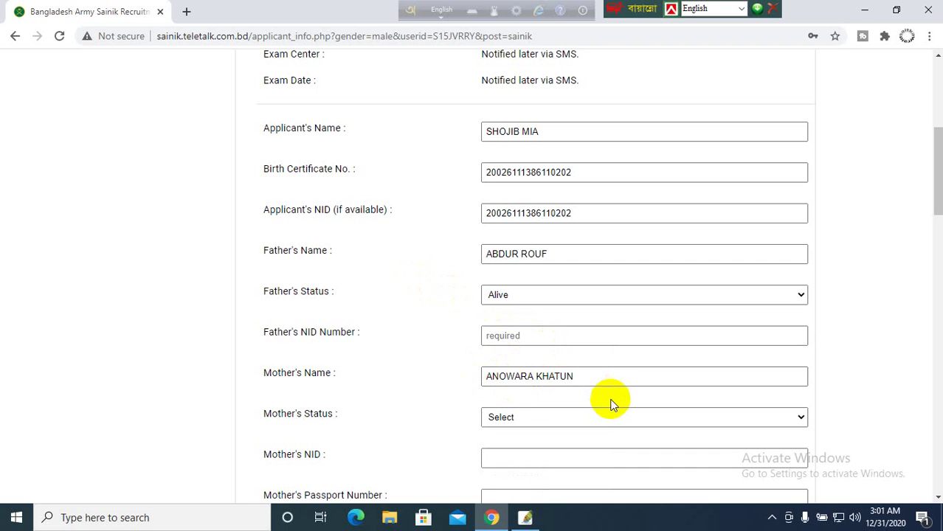
{"action": "left_click", "coordinate": [508, 334]}
{"action": "left_click", "coordinate": [516, 340]}
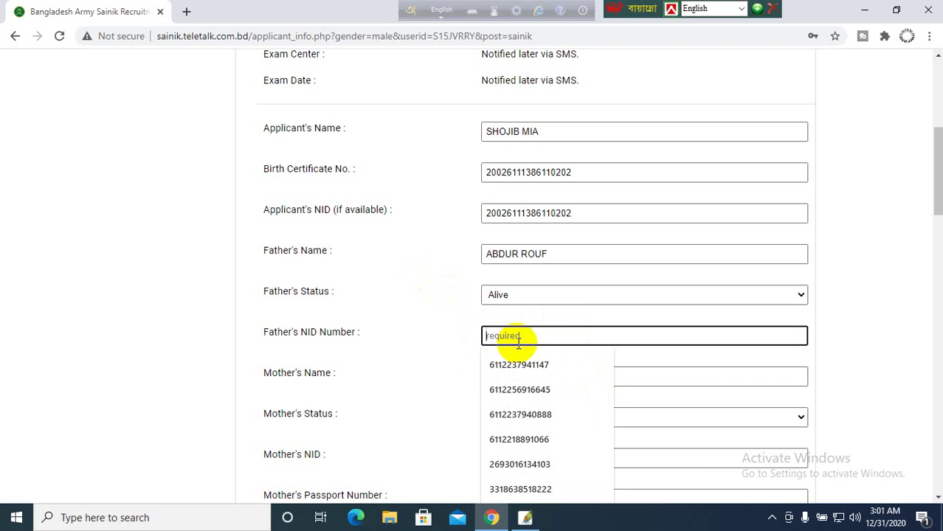
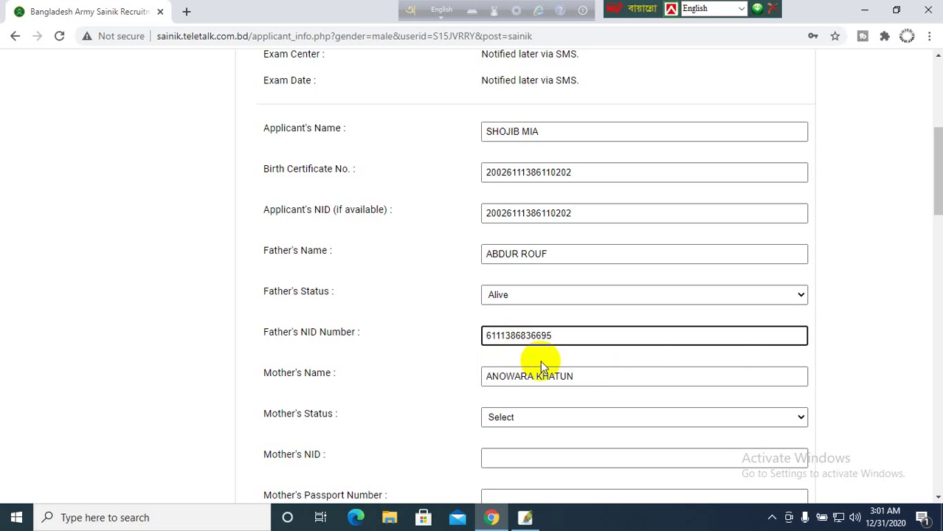
- Set Mother's Status to Alive and enter the mother's NID number
{"action": "left_click", "coordinate": [525, 416]}
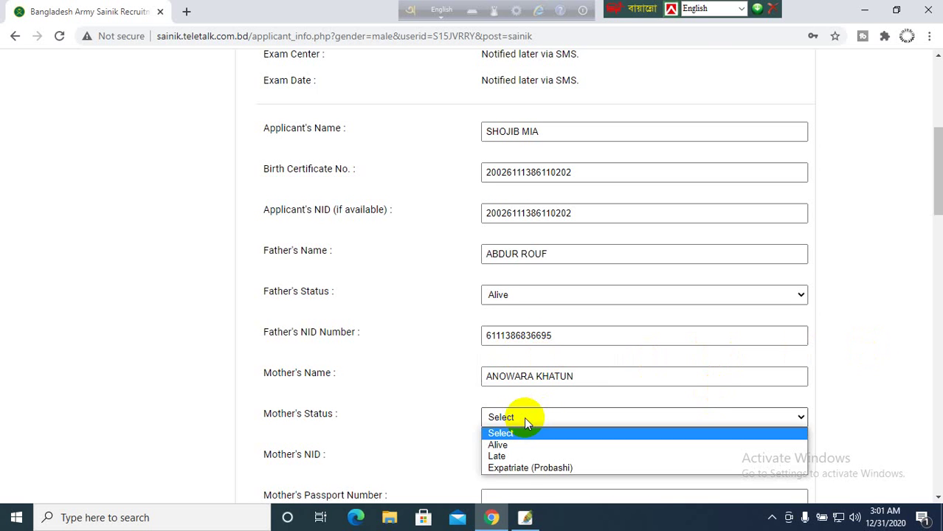
{"action": "left_click", "coordinate": [501, 445]}
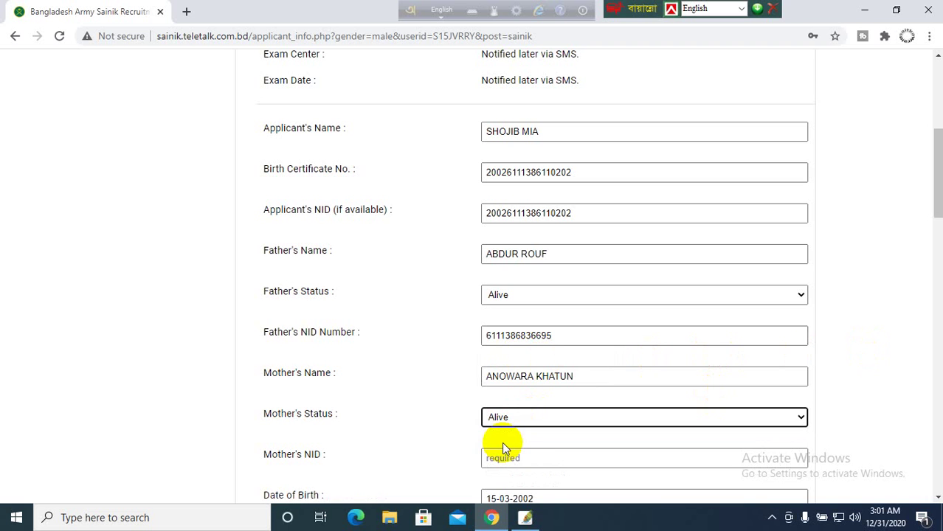
{"action": "left_click", "coordinate": [524, 459]}
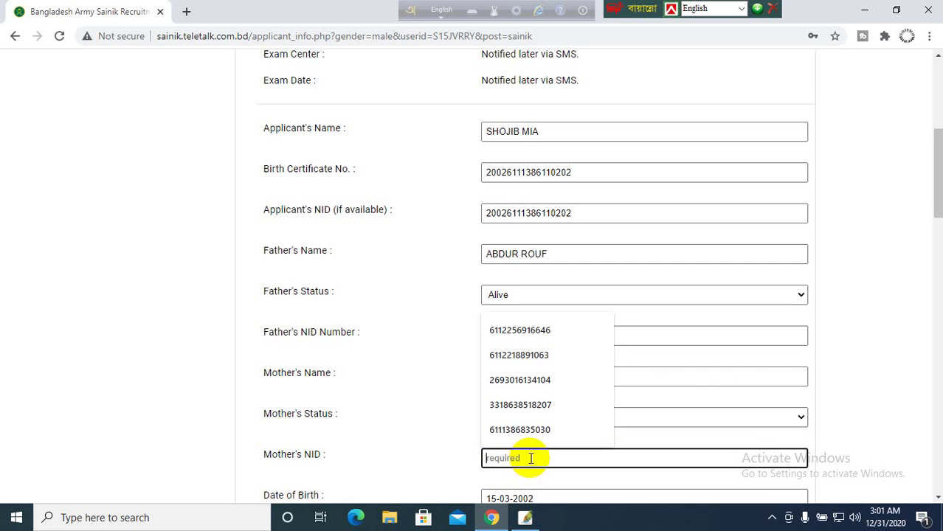
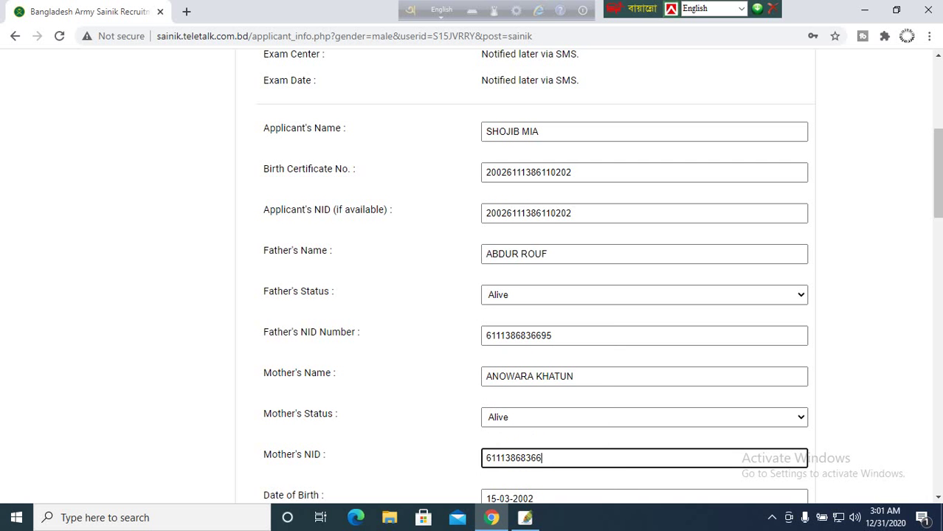
{"action": "left_click", "coordinate": [407, 403]}
{"action": "scroll", "coordinate": [509, 473], "scroll_direction": "down", "scroll_amount": 2}
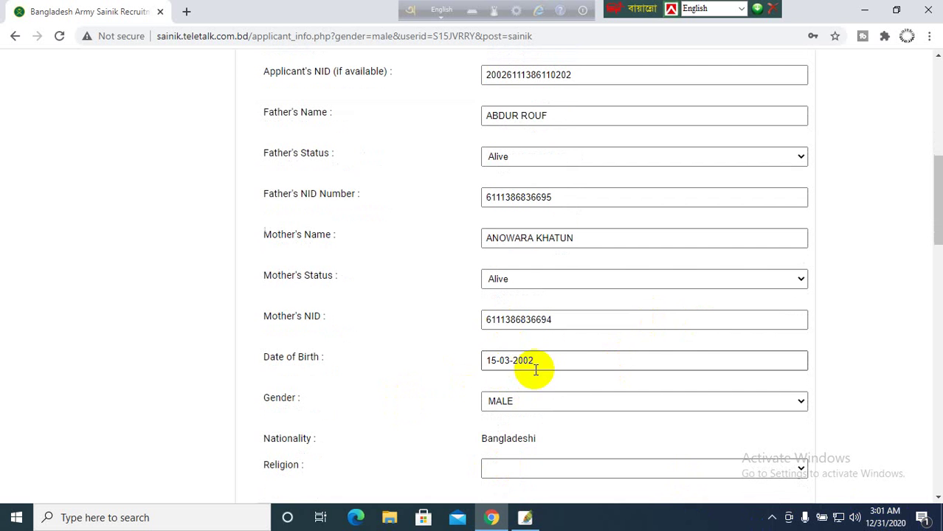
- Select Islam as the applicant's religion
{"action": "scroll", "coordinate": [509, 424], "scroll_direction": "down", "scroll_amount": 2}
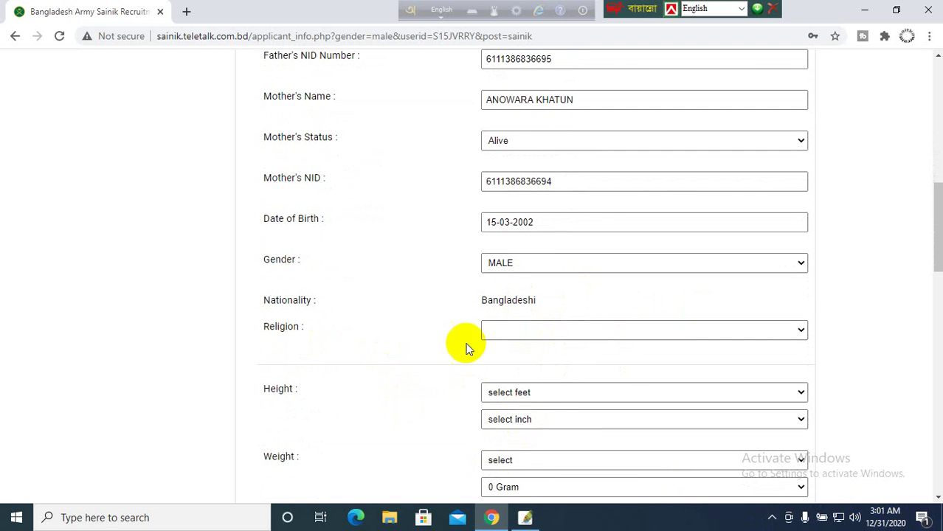
{"action": "left_click", "coordinate": [524, 331]}
{"action": "left_click", "coordinate": [504, 357]}
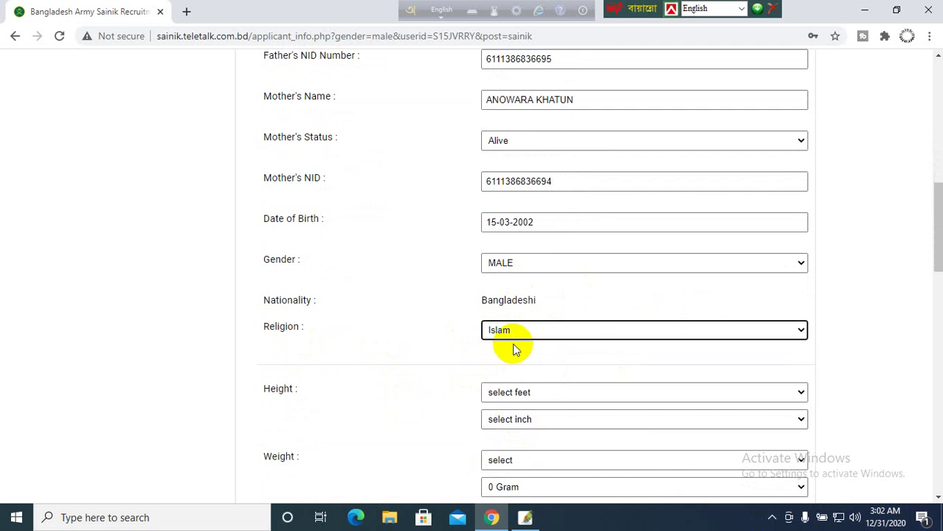
{"action": "left_click", "coordinate": [524, 330]}
{"action": "left_click", "coordinate": [515, 358]}
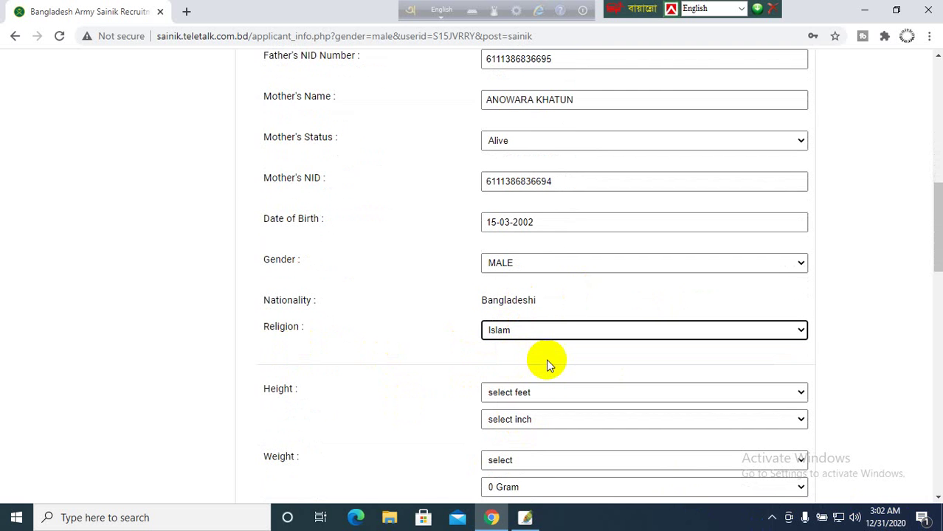
- Set the height to 5 Feet 6.00 Inch
{"action": "scroll", "coordinate": [382, 395], "scroll_direction": "down", "scroll_amount": 1}
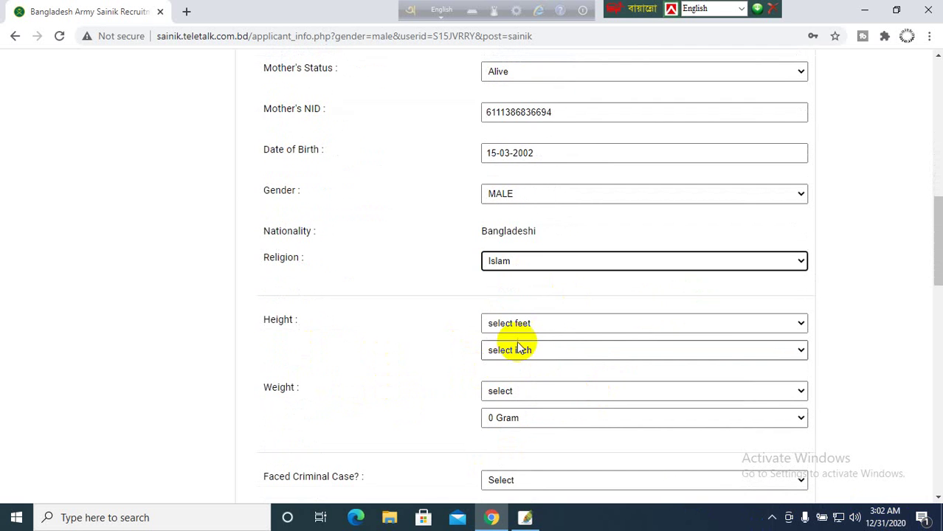
{"action": "left_click", "coordinate": [547, 325]}
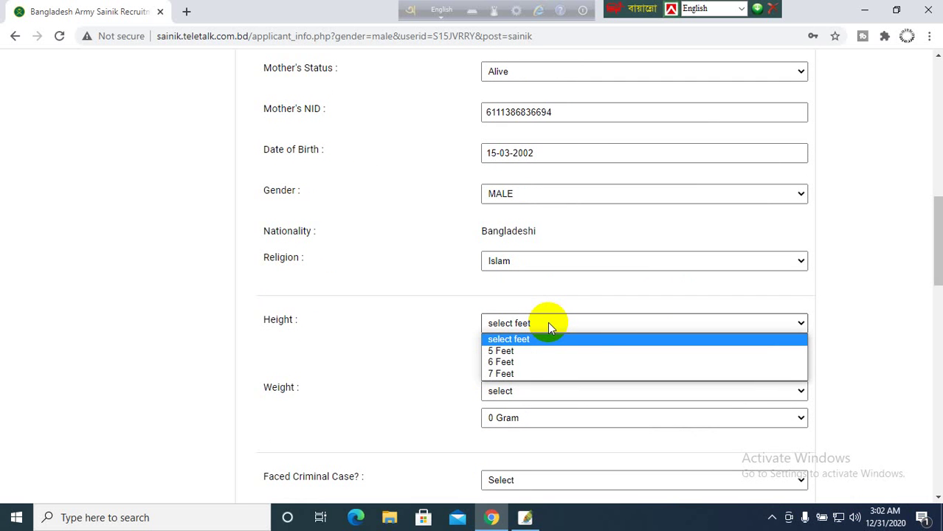
{"action": "left_click", "coordinate": [520, 352]}
{"action": "left_click", "coordinate": [537, 351]}
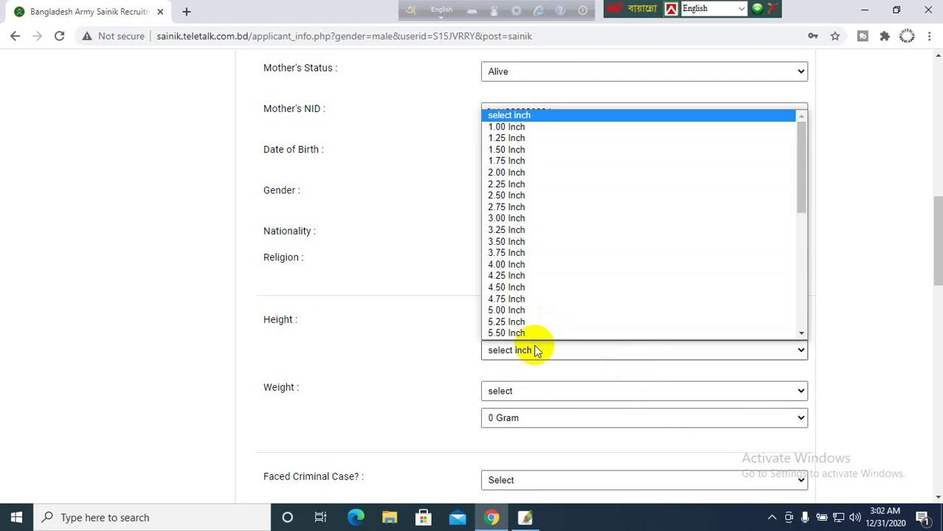
{"action": "scroll", "coordinate": [518, 265], "scroll_direction": "down", "scroll_amount": 4}
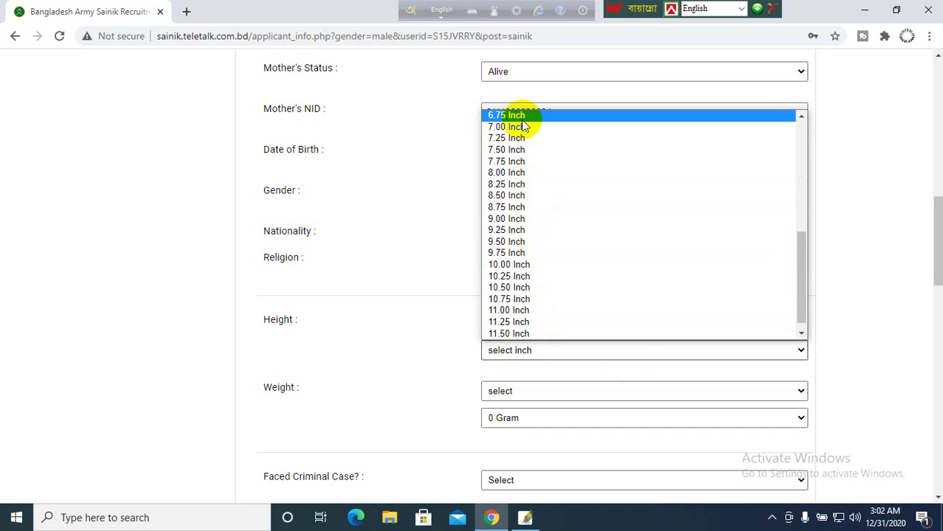
{"action": "scroll", "coordinate": [523, 126], "scroll_direction": "up", "scroll_amount": 4}
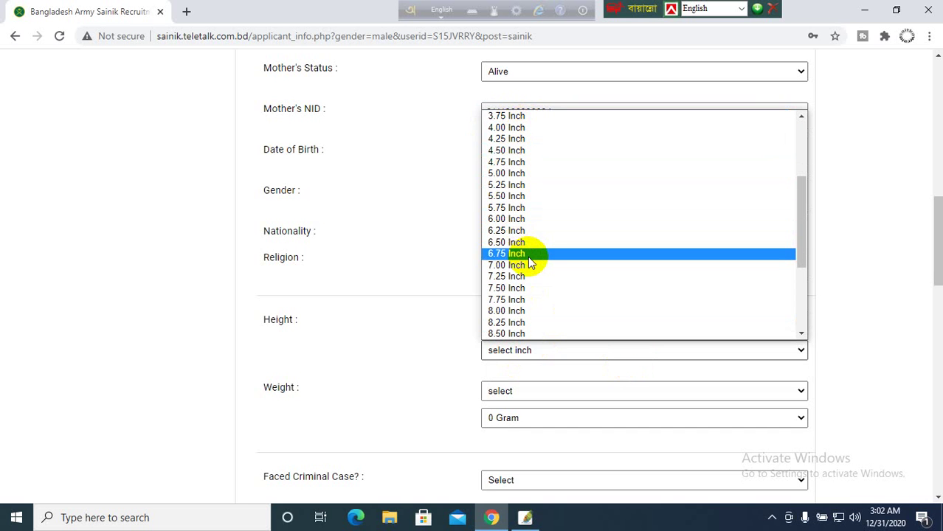
{"action": "left_click", "coordinate": [515, 219]}
- Set the weight to 56 Kilogram 200 Gram
{"action": "left_click", "coordinate": [513, 392]}
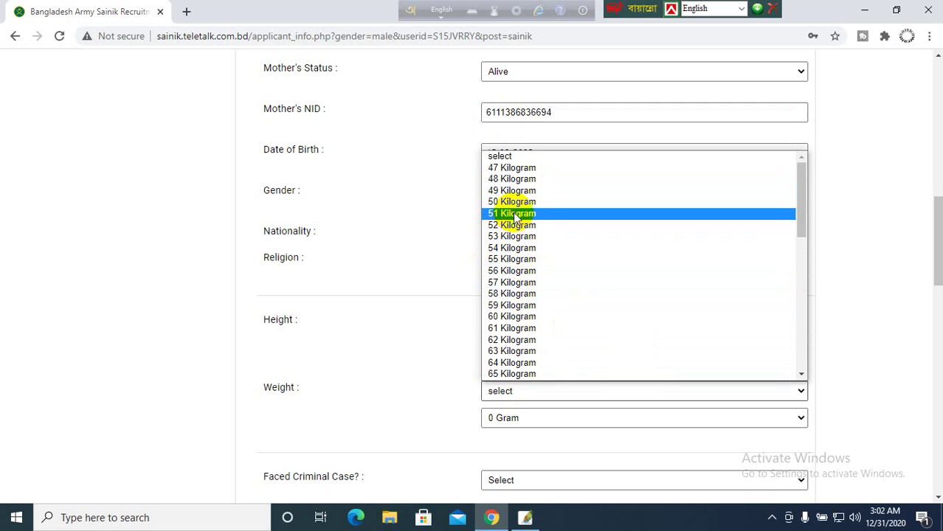
{"action": "left_click", "coordinate": [508, 271]}
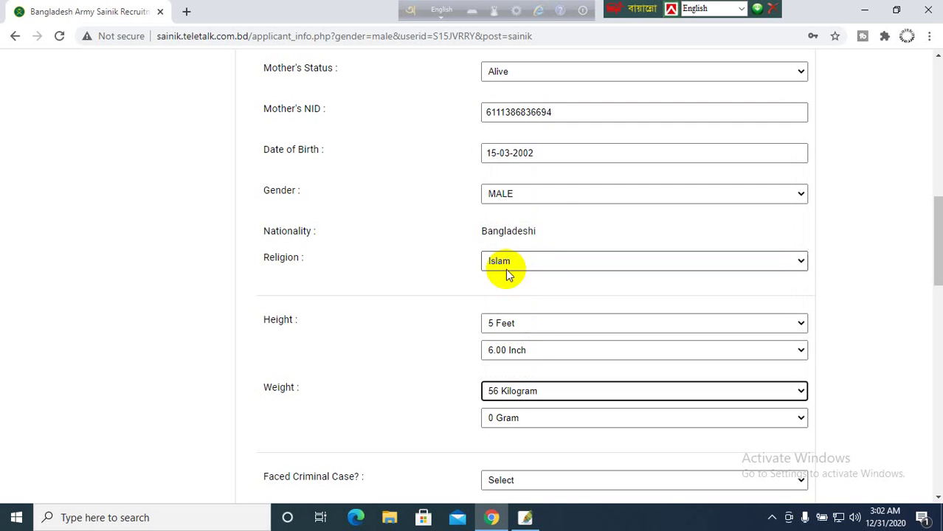
{"action": "scroll", "coordinate": [546, 373], "scroll_direction": "down", "scroll_amount": 1}
{"action": "left_click", "coordinate": [537, 351]}
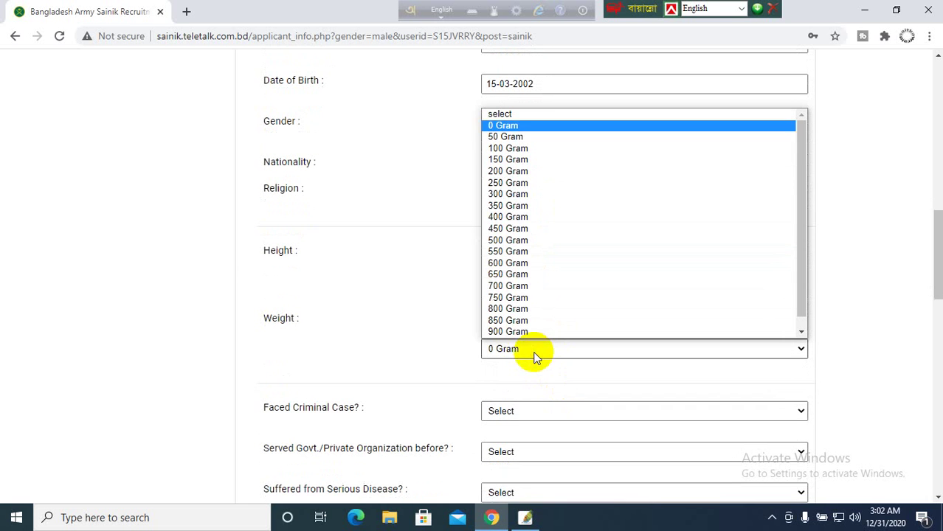
{"action": "left_click", "coordinate": [520, 172]}
{"action": "scroll", "coordinate": [600, 290], "scroll_direction": "down", "scroll_amount": 3}
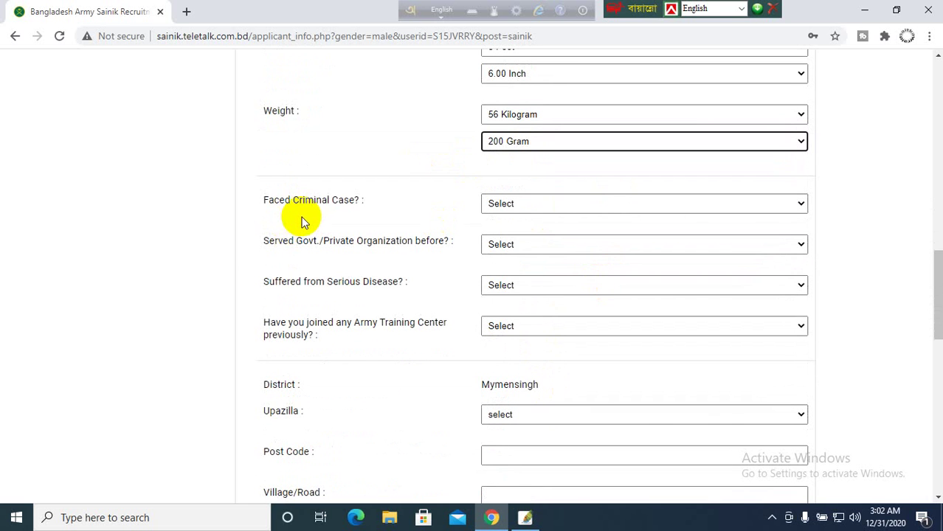
- Set Faced Criminal Case, Served Govt./Private Organization, Serious Disease and Army Training Center all to No
{"action": "left_click", "coordinate": [543, 209]}
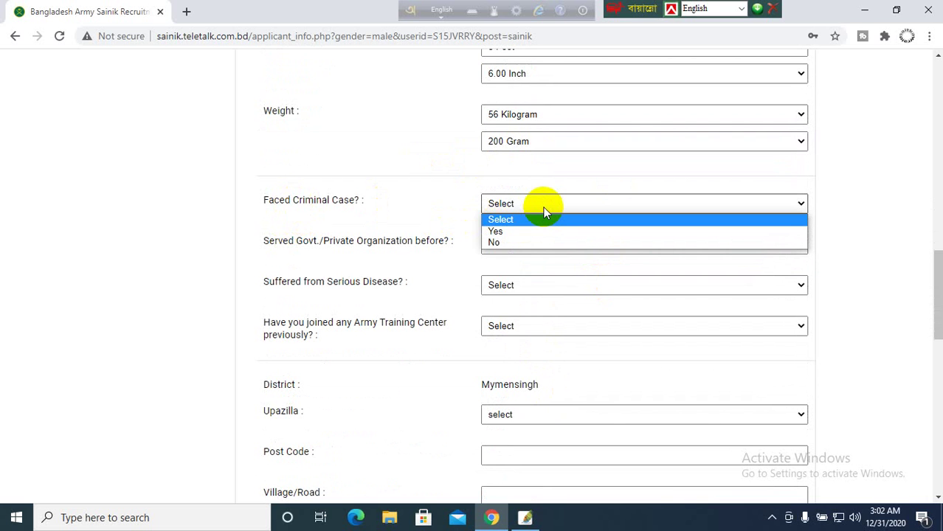
{"action": "left_click", "coordinate": [494, 242]}
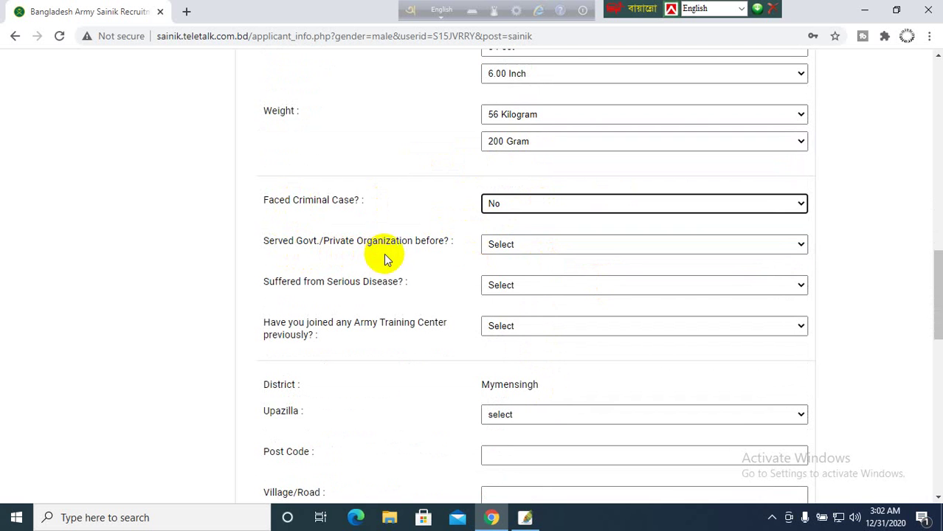
{"action": "left_click", "coordinate": [546, 246]}
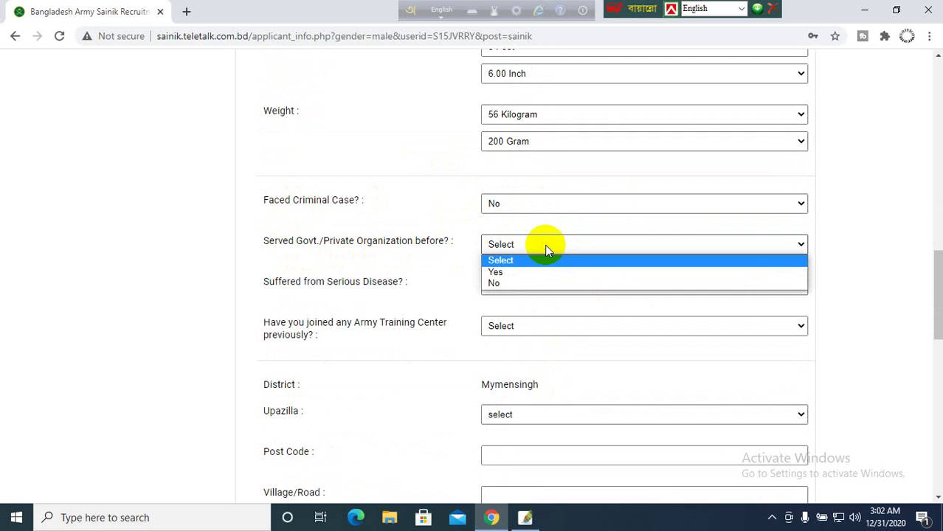
{"action": "left_click", "coordinate": [501, 283]}
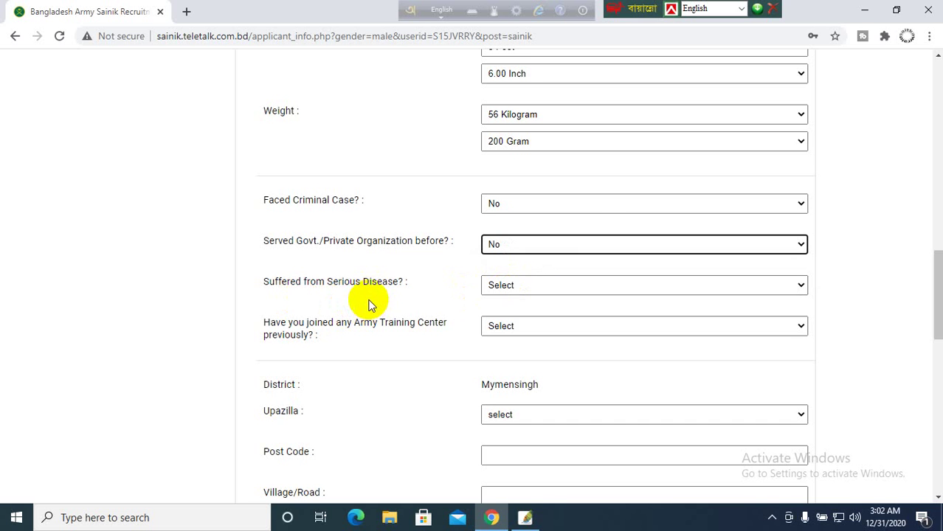
{"action": "left_click", "coordinate": [529, 287]}
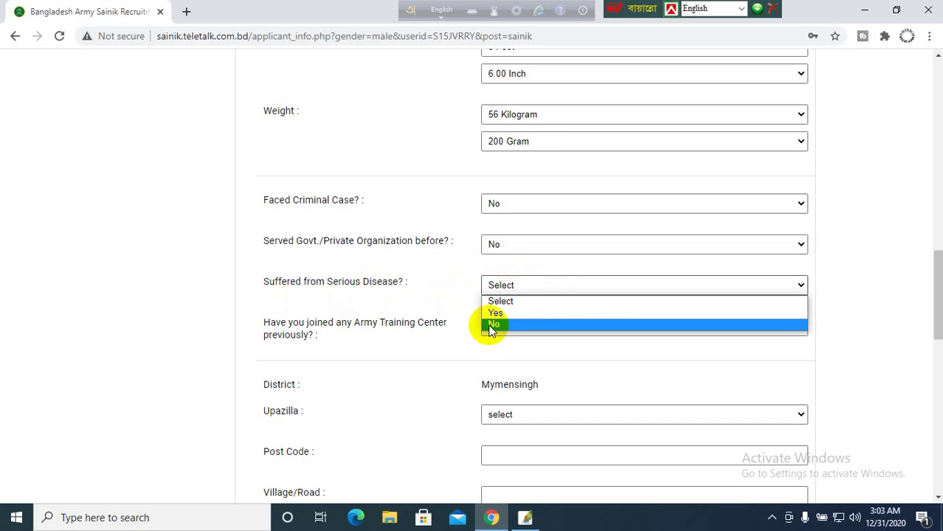
{"action": "left_click", "coordinate": [492, 324]}
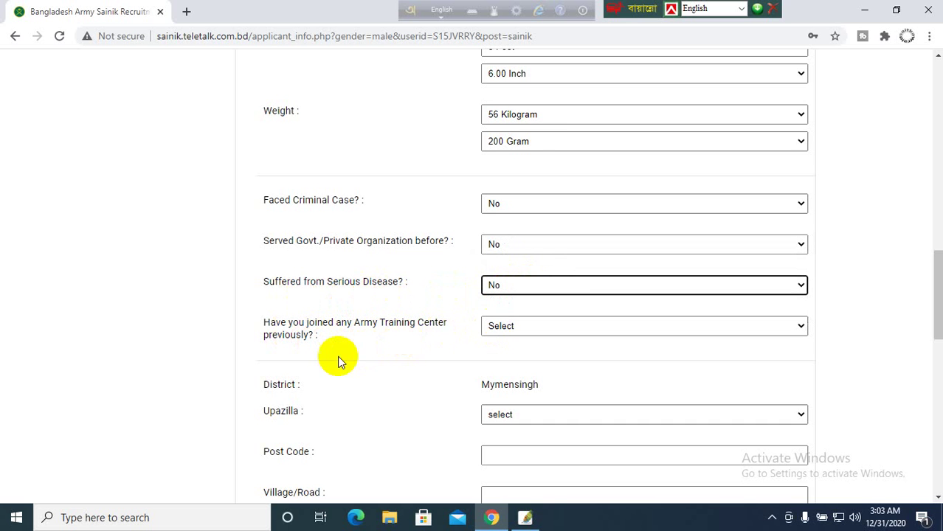
{"action": "left_click", "coordinate": [546, 335]}
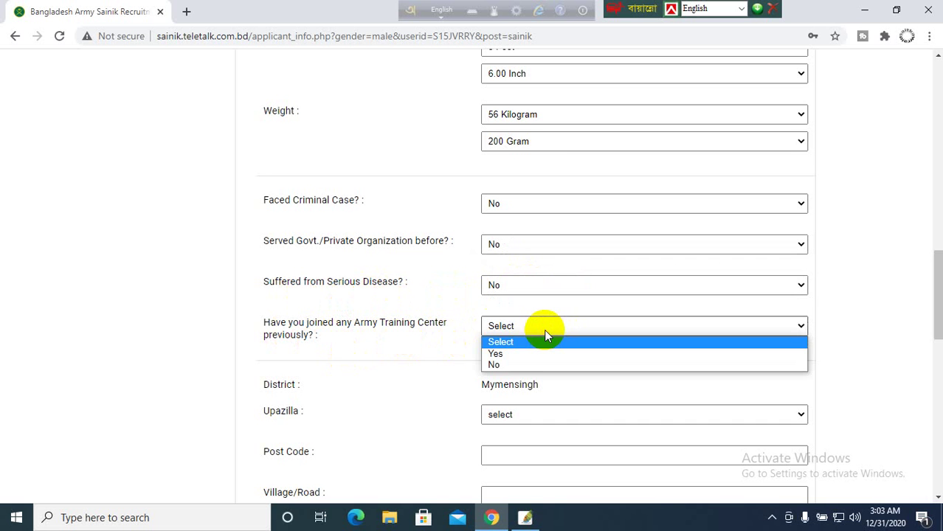
{"action": "left_click", "coordinate": [503, 367]}
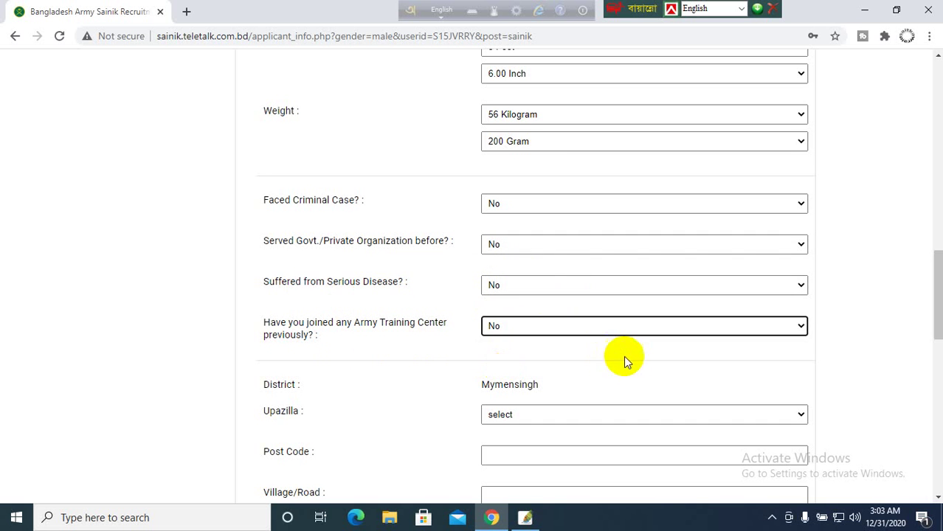
{"action": "scroll", "coordinate": [627, 357], "scroll_direction": "down", "scroll_amount": 5}
{"action": "scroll", "coordinate": [421, 284], "scroll_direction": "up", "scroll_amount": 1}
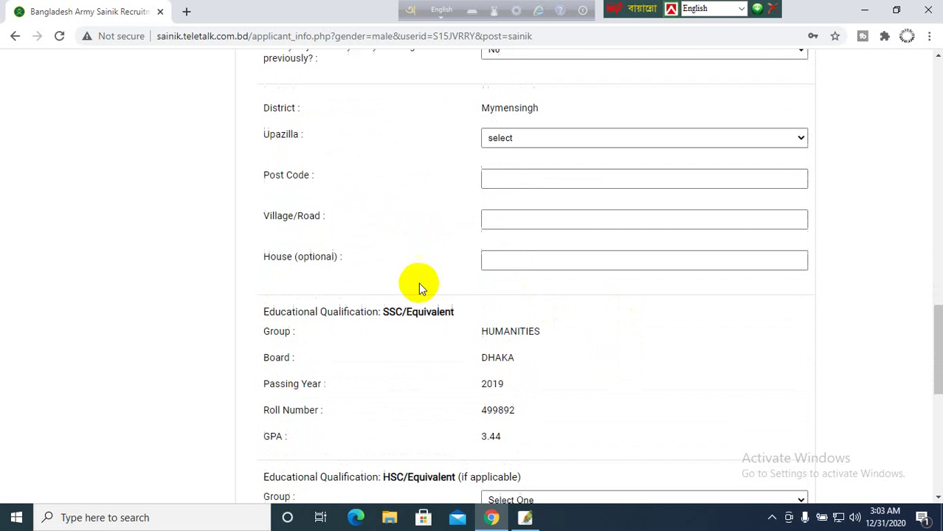
- Complete the address with the upazilla, post code, village/road and house number
{"action": "left_click", "coordinate": [547, 139]}
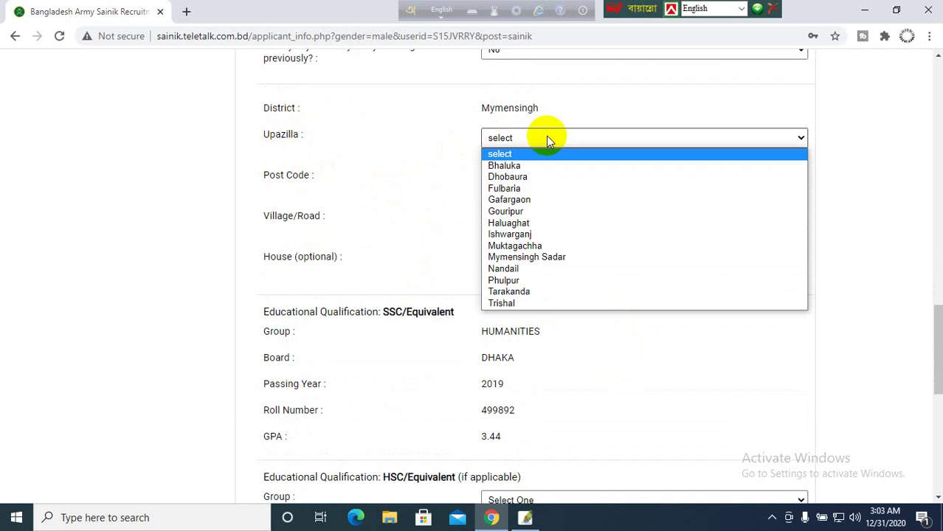
{"action": "left_click", "coordinate": [517, 166]}
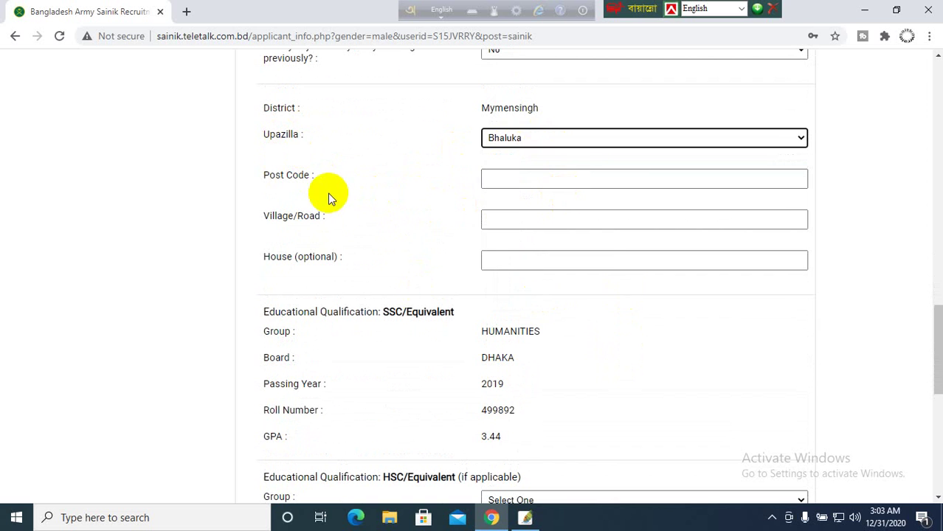
{"action": "left_click", "coordinate": [515, 180]}
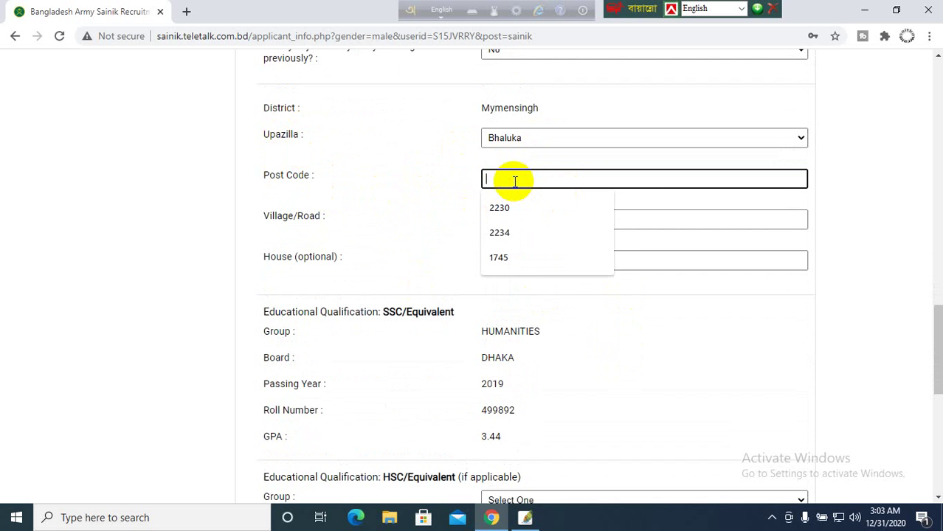
{"action": "type", "text": "2230"}
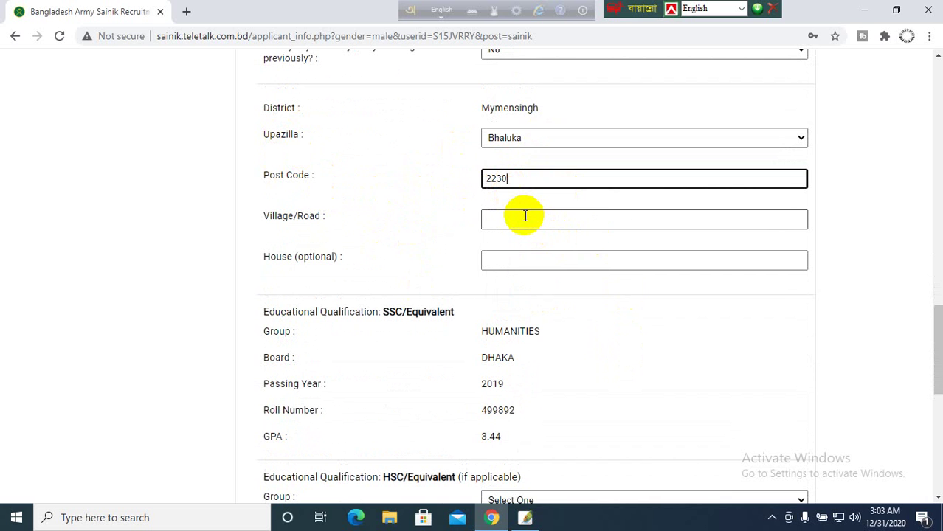
{"action": "left_click", "coordinate": [548, 225]}
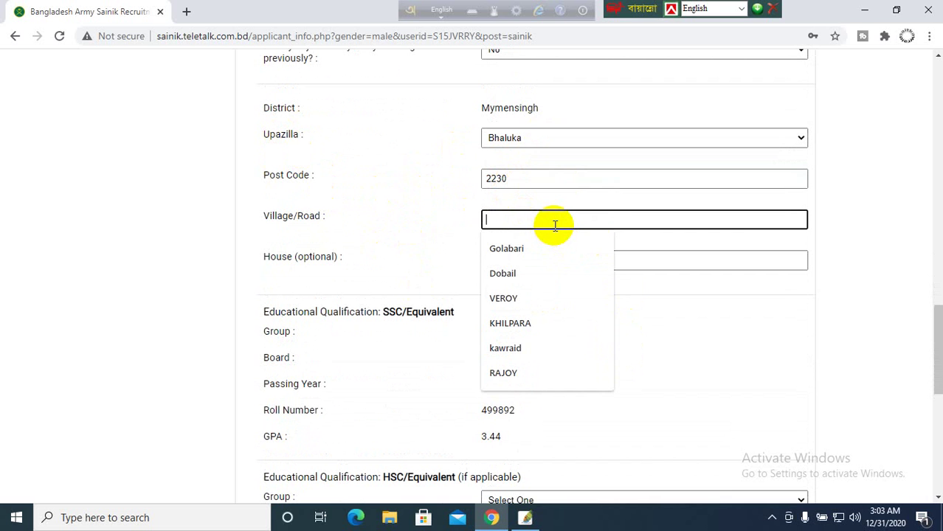
{"action": "type", "text": "rA"}
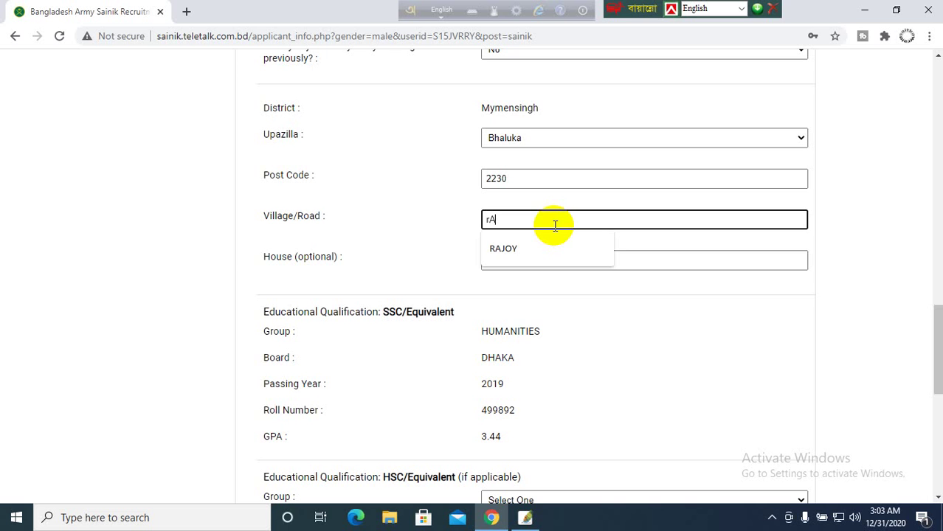
{"action": "left_click", "coordinate": [544, 251]}
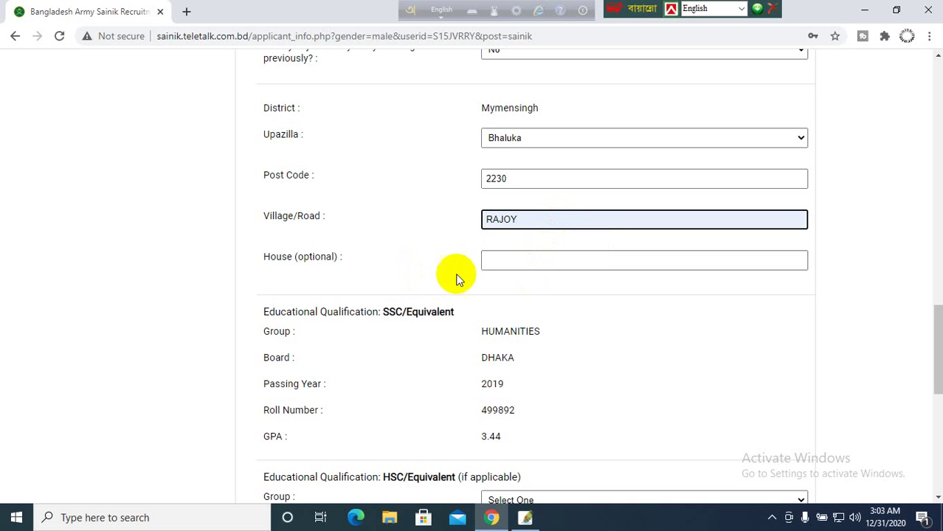
{"action": "left_click", "coordinate": [508, 264]}
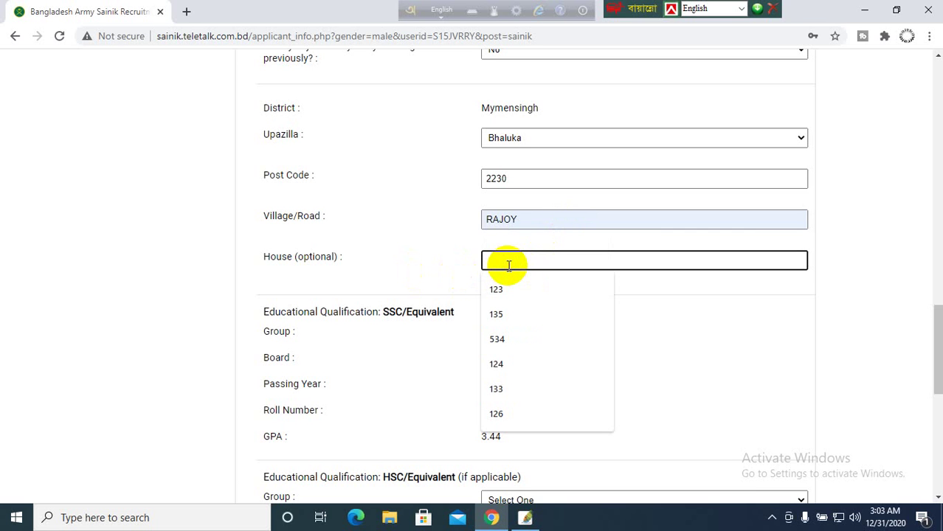
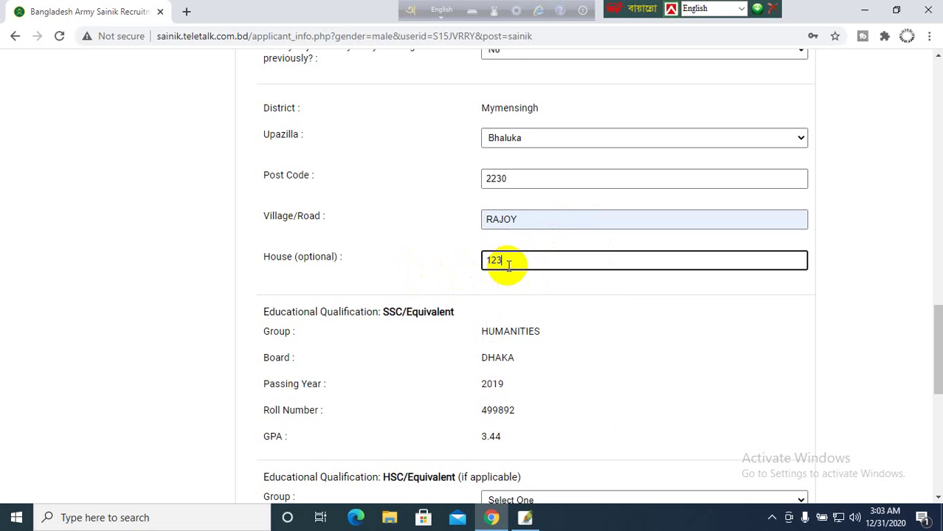
{"action": "left_click", "coordinate": [440, 267]}
{"action": "scroll", "coordinate": [521, 356], "scroll_direction": "down", "scroll_amount": 3}
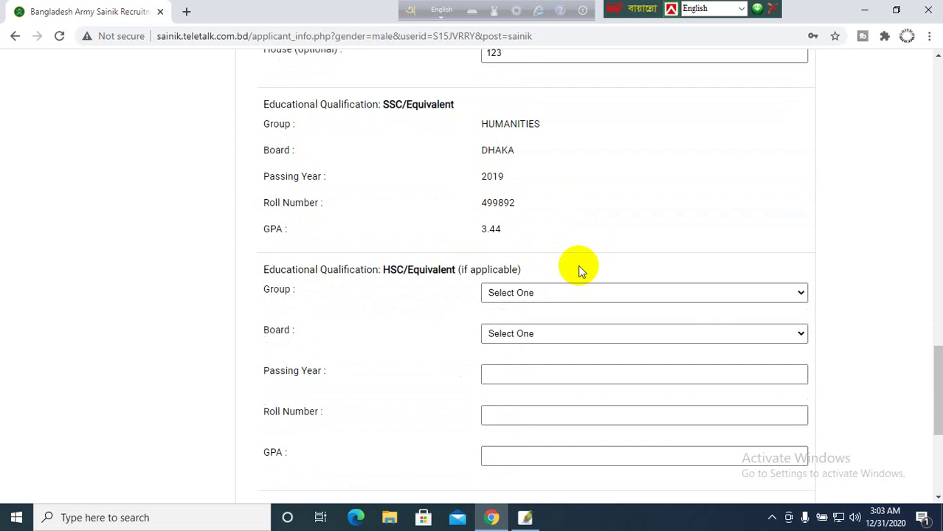
{"action": "scroll", "coordinate": [567, 289], "scroll_direction": "down", "scroll_amount": 2}
- Upload the applicant's JPG photo from the Desktop's Application folder
{"action": "scroll", "coordinate": [567, 289], "scroll_direction": "down", "scroll_amount": 1}
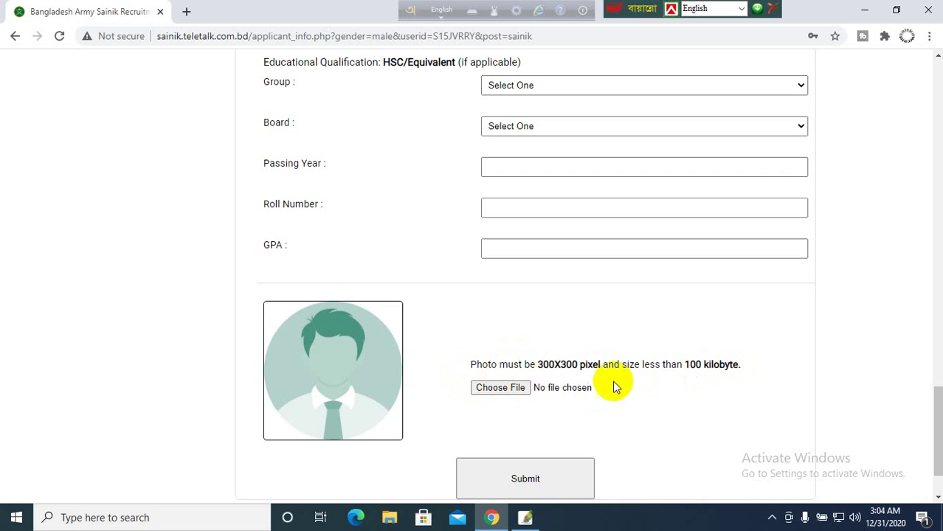
{"action": "left_click", "coordinate": [500, 390]}
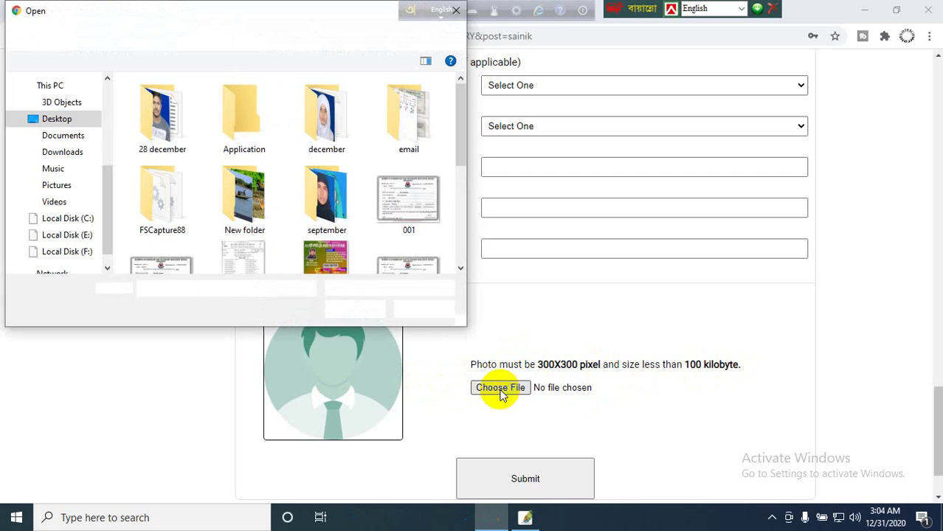
{"action": "double_click", "coordinate": [247, 125]}
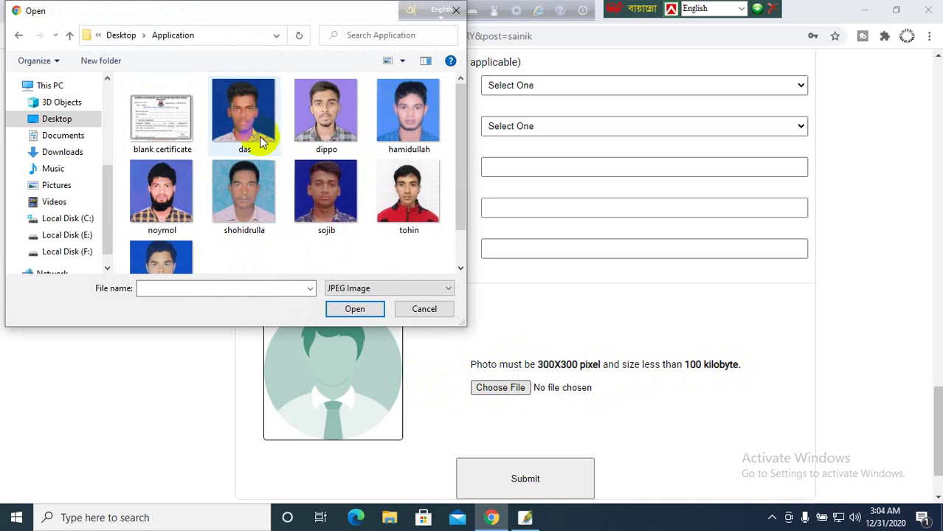
{"action": "left_click", "coordinate": [318, 213]}
{"action": "left_click", "coordinate": [373, 314]}
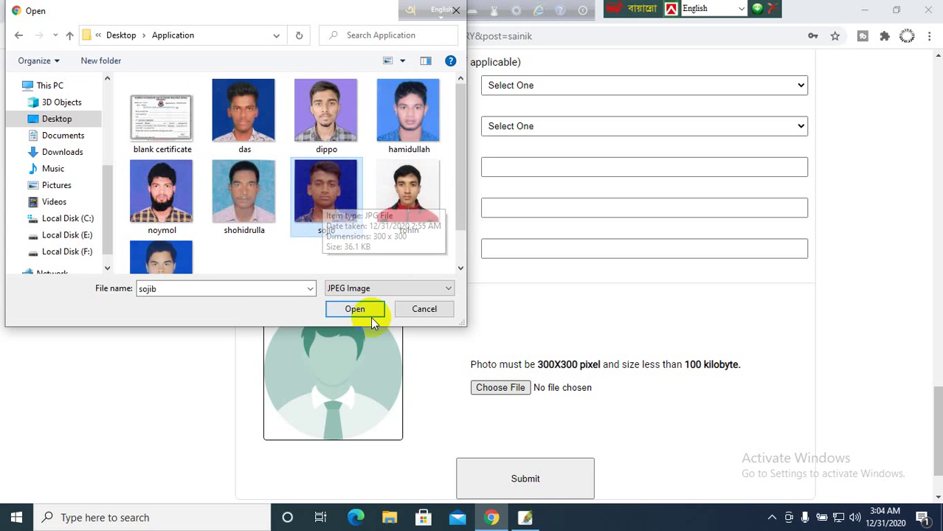
{"action": "scroll", "coordinate": [479, 391], "scroll_direction": "down", "scroll_amount": 1}
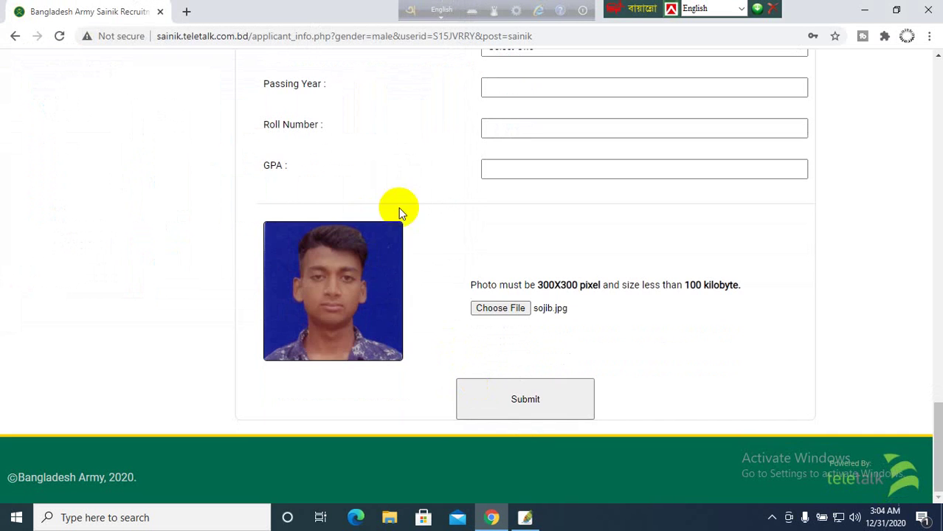
{"action": "scroll", "coordinate": [492, 354], "scroll_direction": "up", "scroll_amount": 20}
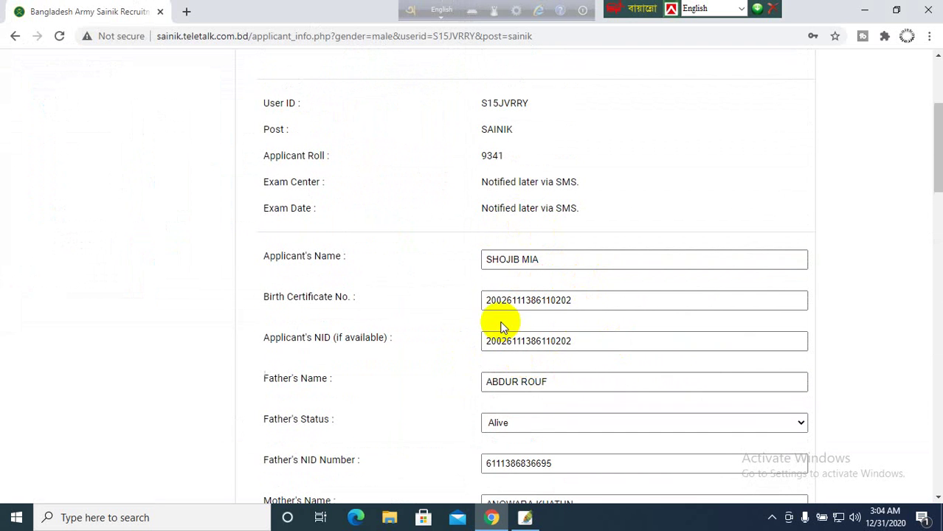
{"action": "scroll", "coordinate": [533, 415], "scroll_direction": "down", "scroll_amount": 1}
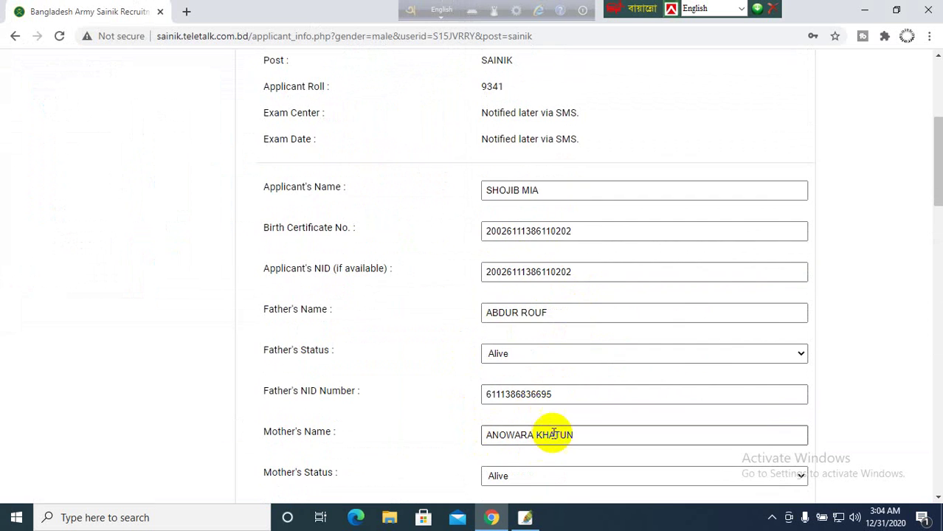
{"action": "scroll", "coordinate": [531, 439], "scroll_direction": "down", "scroll_amount": 1}
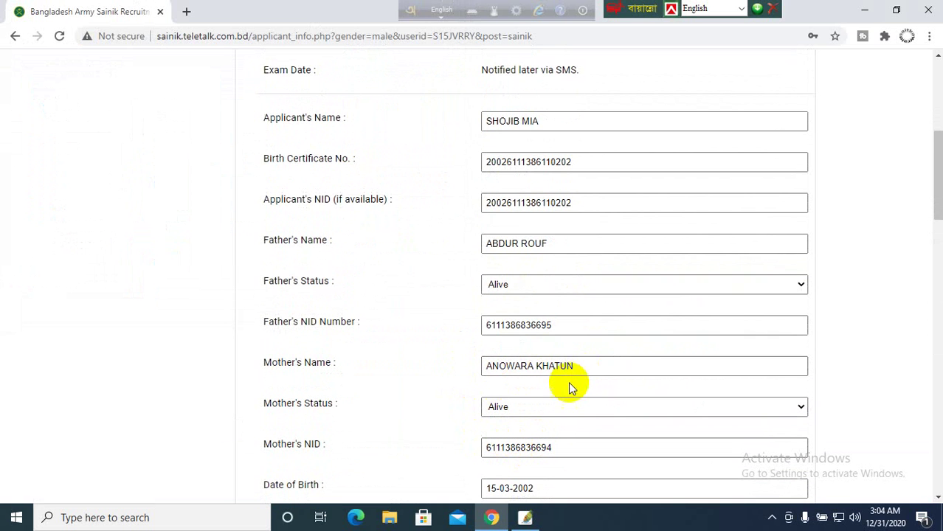
{"action": "scroll", "coordinate": [571, 404], "scroll_direction": "down", "scroll_amount": 1}
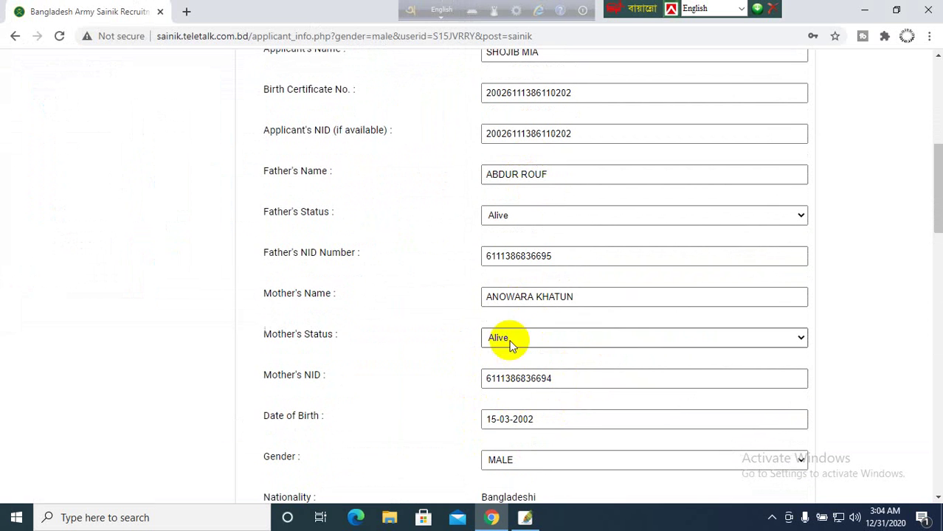
{"action": "left_click", "coordinate": [549, 258]}
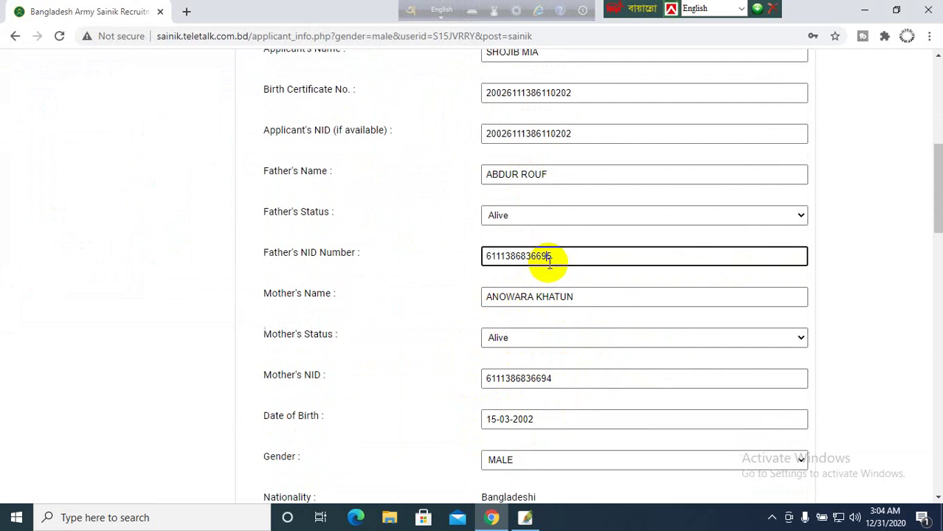
{"action": "left_click", "coordinate": [557, 378]}
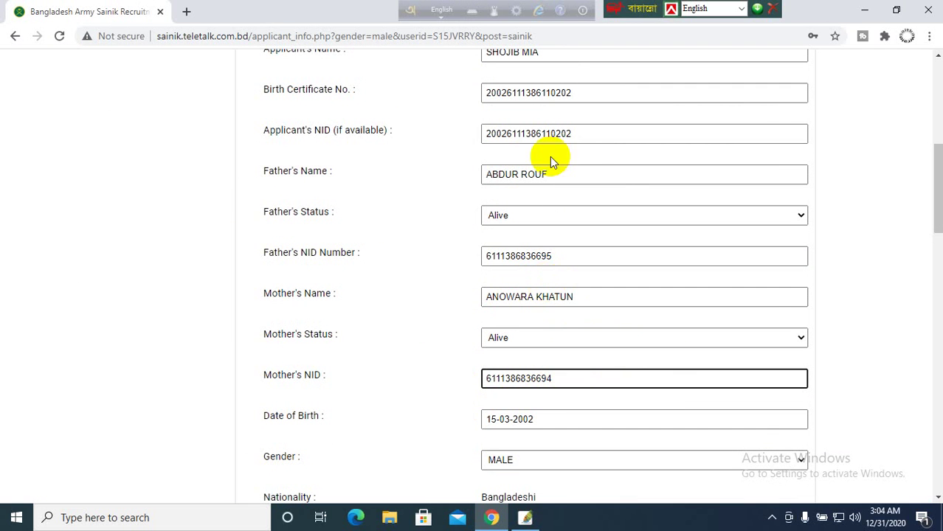
{"action": "left_click", "coordinate": [592, 137]}
{"action": "left_click", "coordinate": [600, 93]}
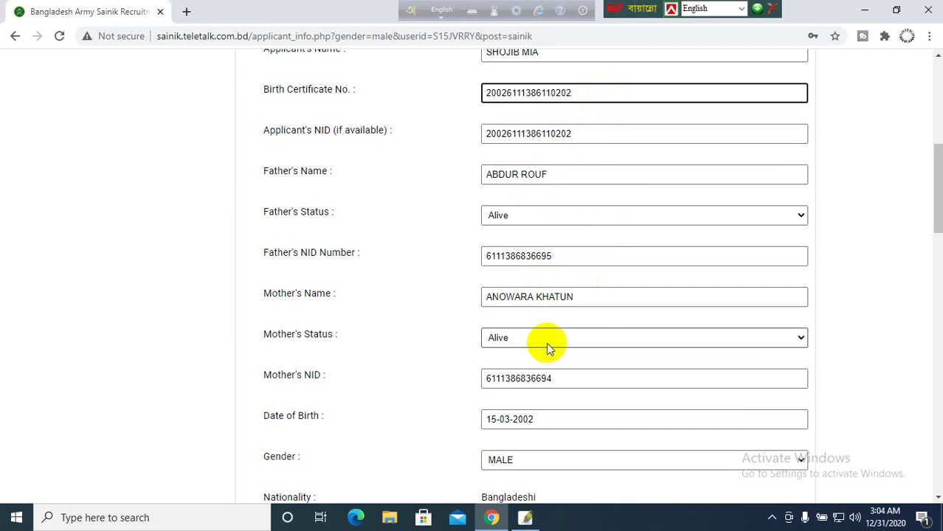
{"action": "scroll", "coordinate": [546, 342], "scroll_direction": "down", "scroll_amount": 5}
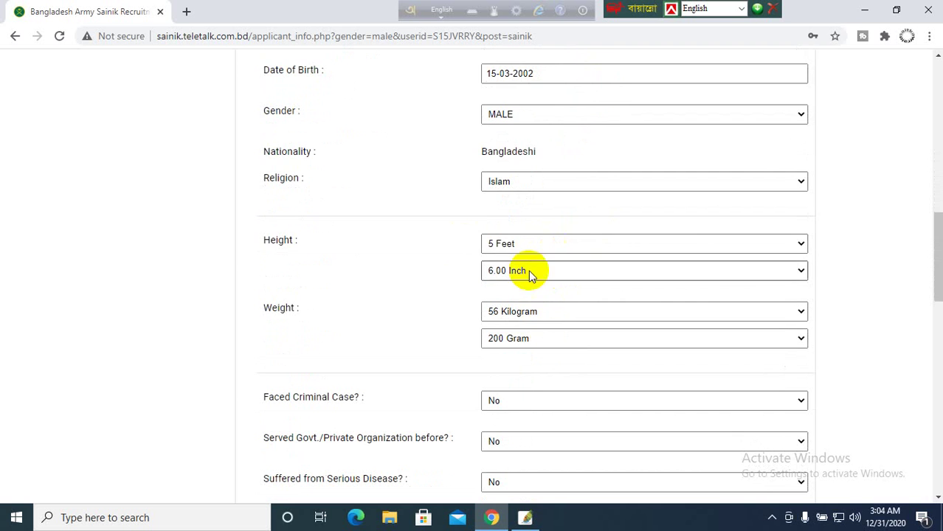
{"action": "scroll", "coordinate": [516, 325], "scroll_direction": "down", "scroll_amount": 2}
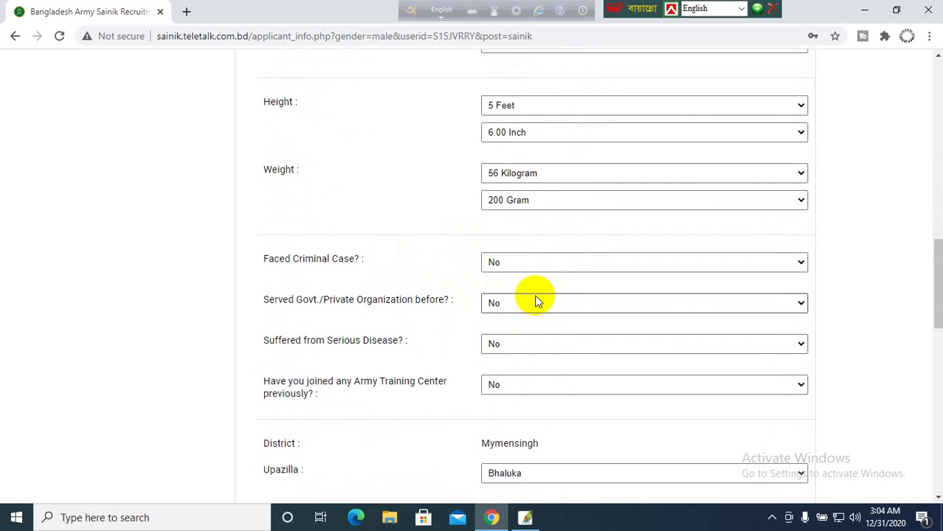
{"action": "scroll", "coordinate": [491, 382], "scroll_direction": "down", "scroll_amount": 3}
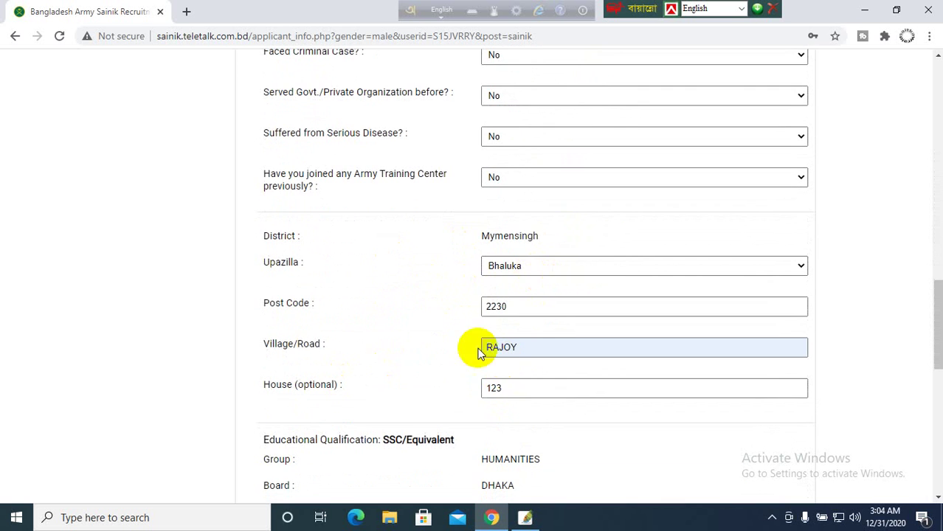
{"action": "scroll", "coordinate": [509, 325], "scroll_direction": "down", "scroll_amount": 3}
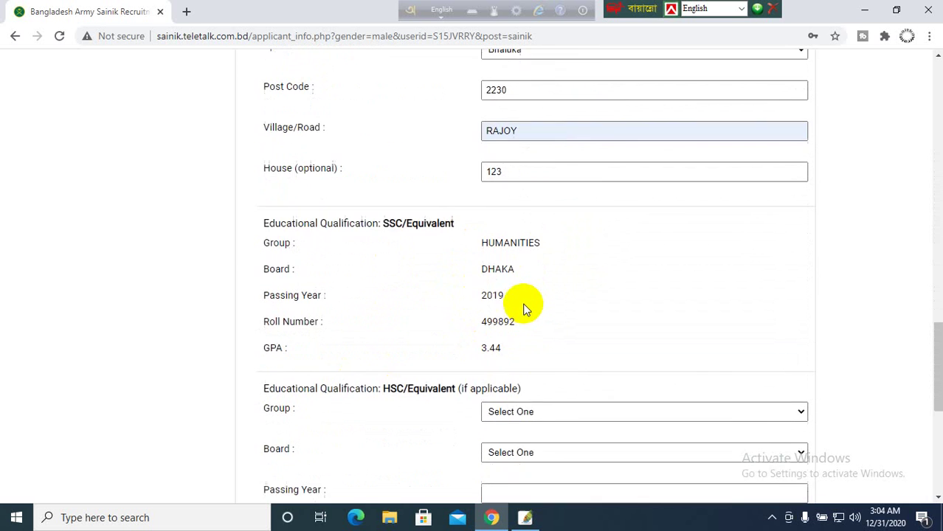
{"action": "scroll", "coordinate": [523, 310], "scroll_direction": "down", "scroll_amount": 6}
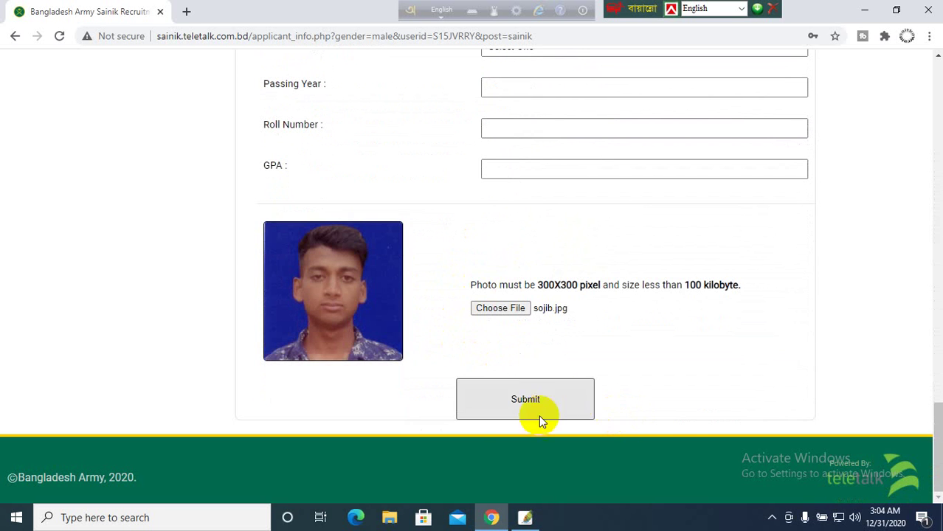
- Submit the completed applicant information form
{"action": "left_click", "coordinate": [341, 252]}
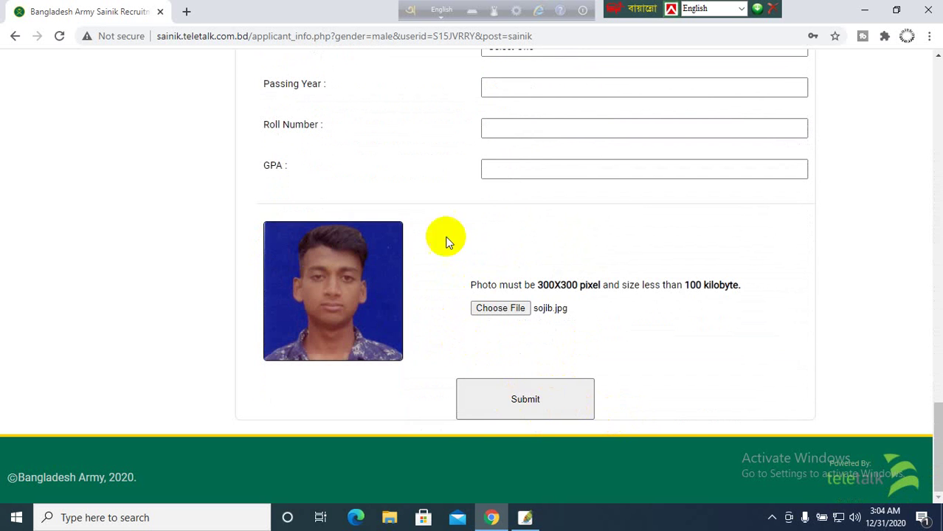
{"action": "left_click", "coordinate": [539, 407]}
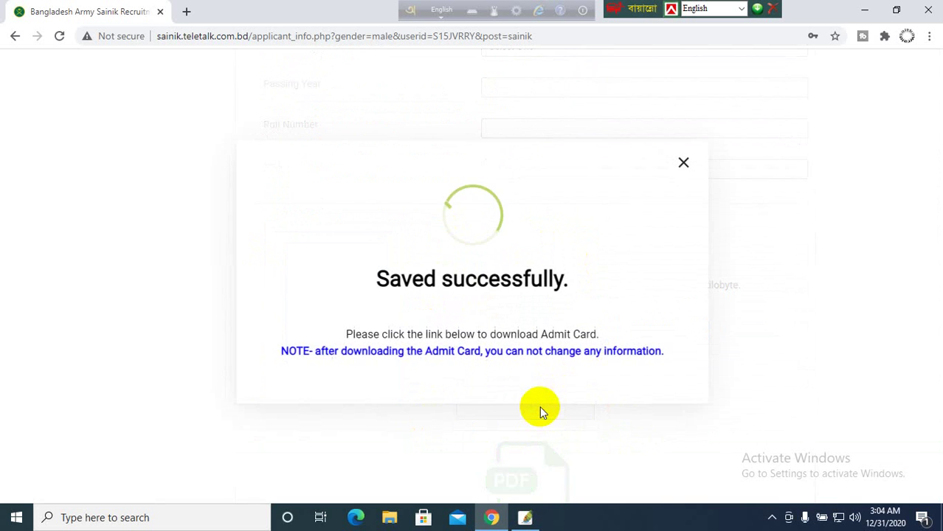
{"action": "left_click", "coordinate": [410, 290]}
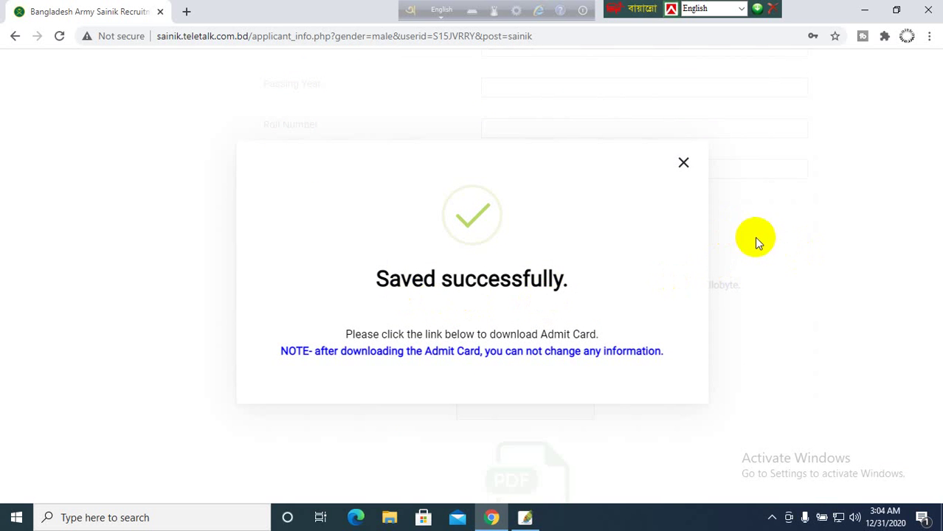
- Dismiss the 'Saved successfully' message and download the admit card PDF
{"action": "left_click", "coordinate": [714, 251]}
{"action": "scroll", "coordinate": [459, 411], "scroll_direction": "down", "scroll_amount": 2}
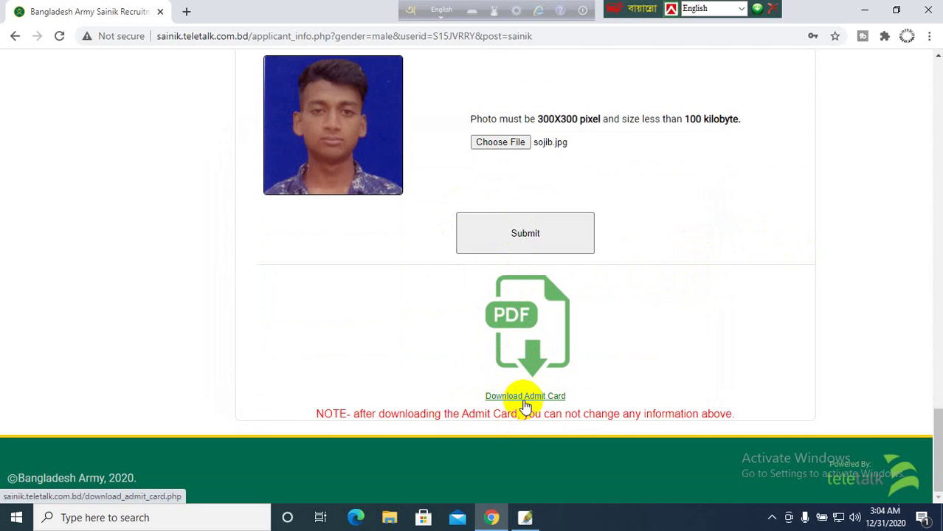
{"action": "left_click", "coordinate": [527, 350]}
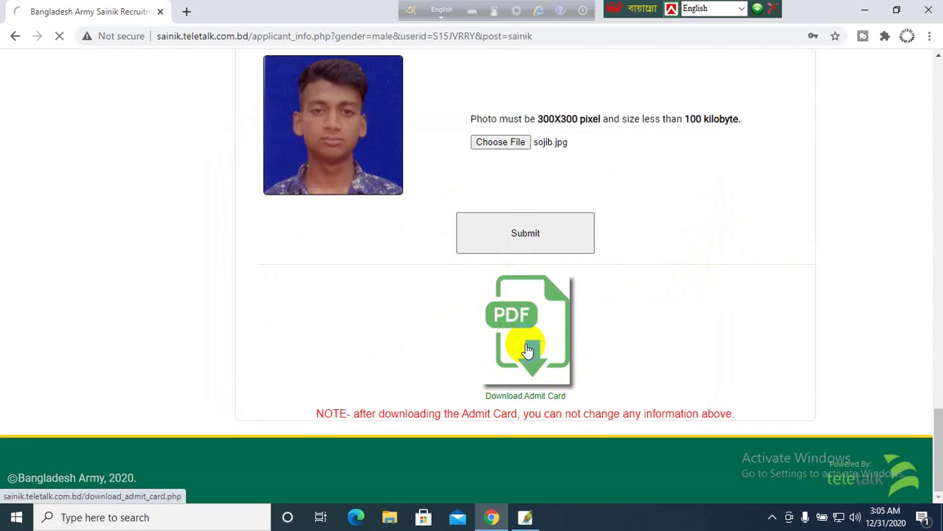